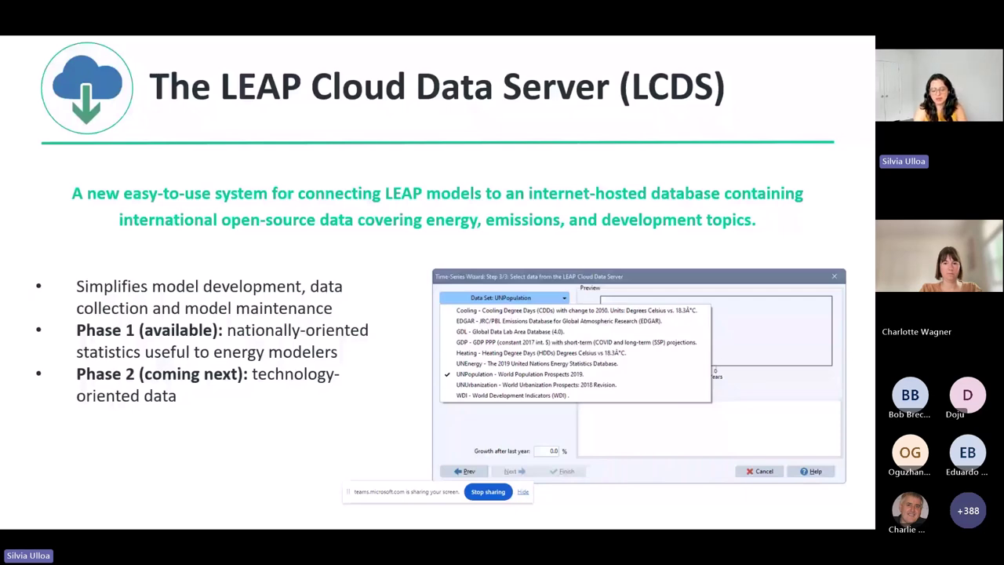
{"action": "key", "text": "Right"}
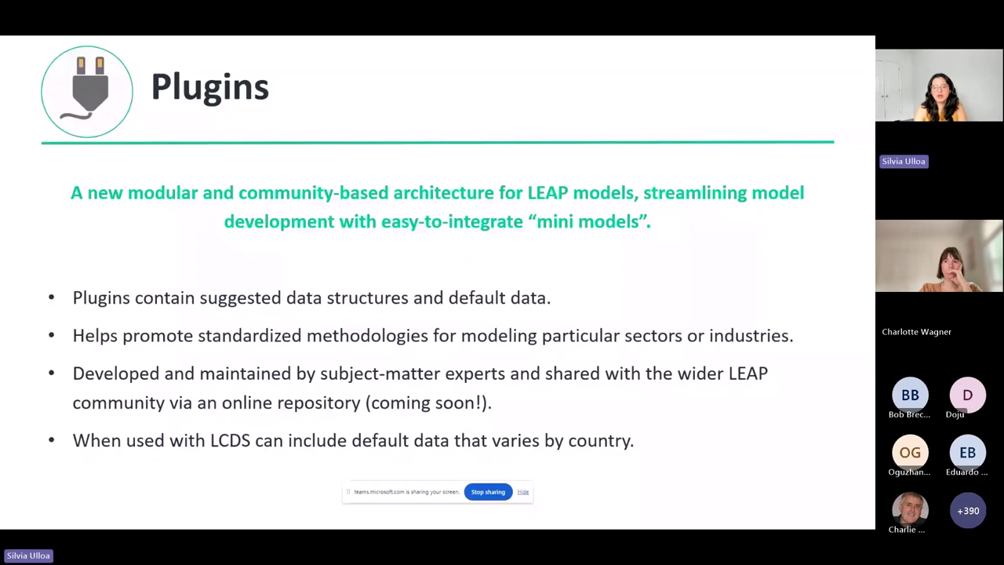
{"action": "key", "text": "Right"}
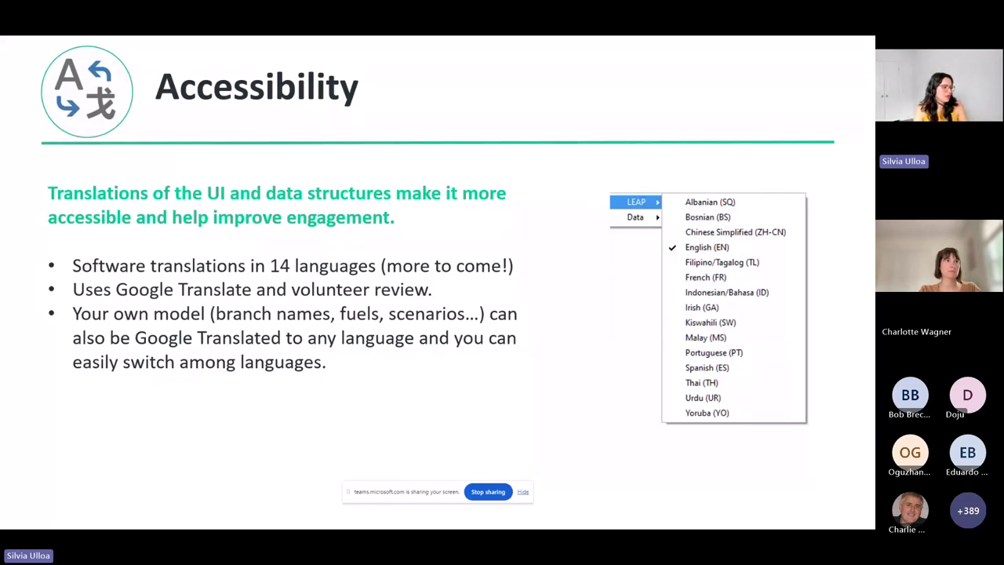
End the slideshow, switch to LEAP and review the area's scope, scale and years settings
{"action": "key", "text": "Escape"}
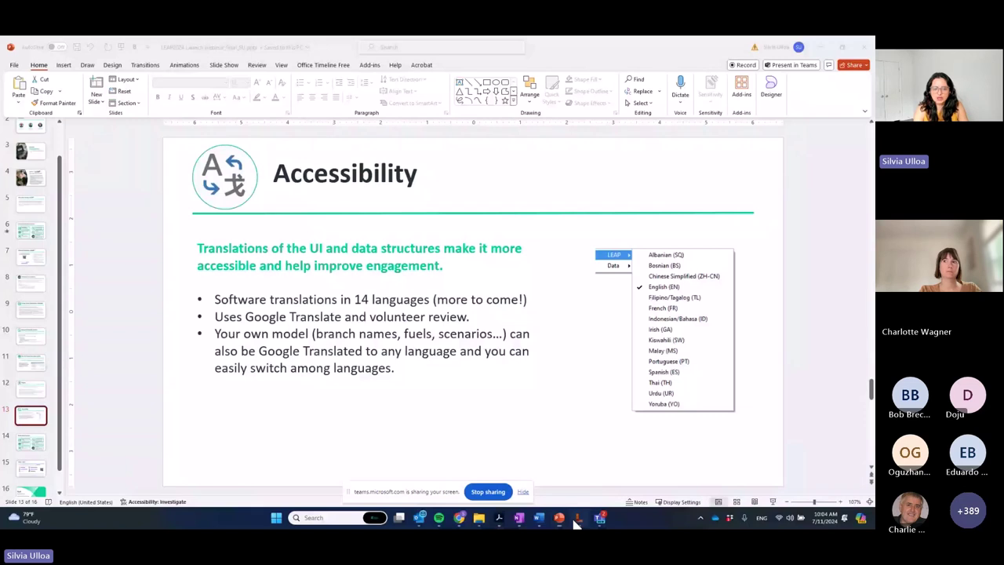
{"action": "left_click", "coordinate": [578, 518]}
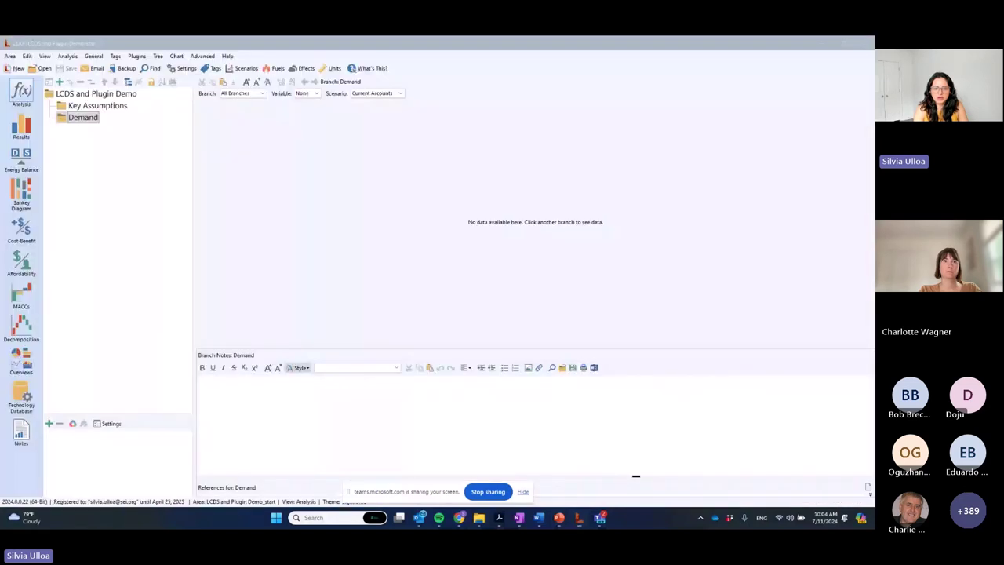
{"action": "left_click", "coordinate": [183, 69]}
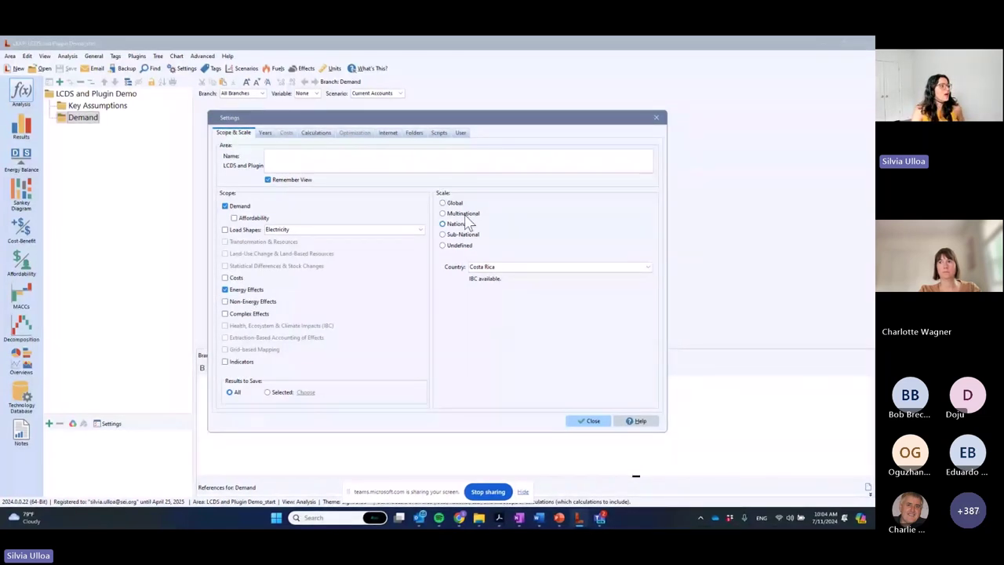
{"action": "left_click", "coordinate": [265, 133]}
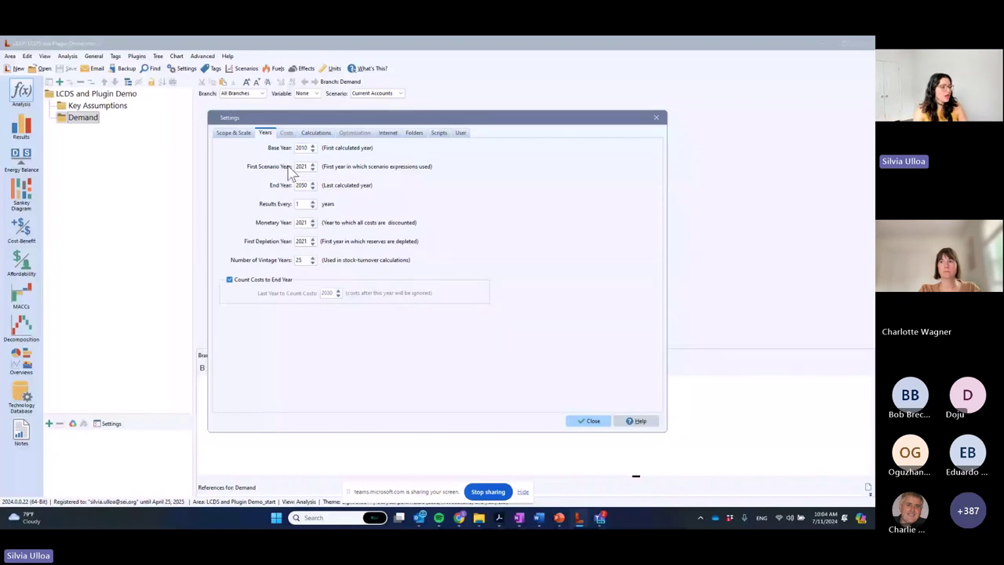
{"action": "key", "text": "Escape"}
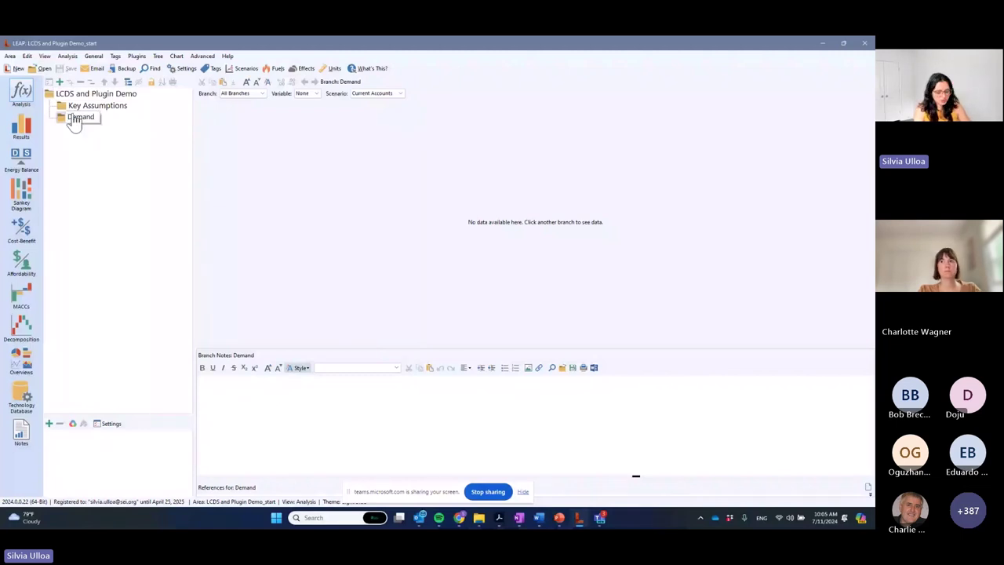
Add a key assumption branch named Population with the unit People under Key Assumptions
{"action": "left_click", "coordinate": [97, 105]}
{"action": "key", "text": "Insert"}
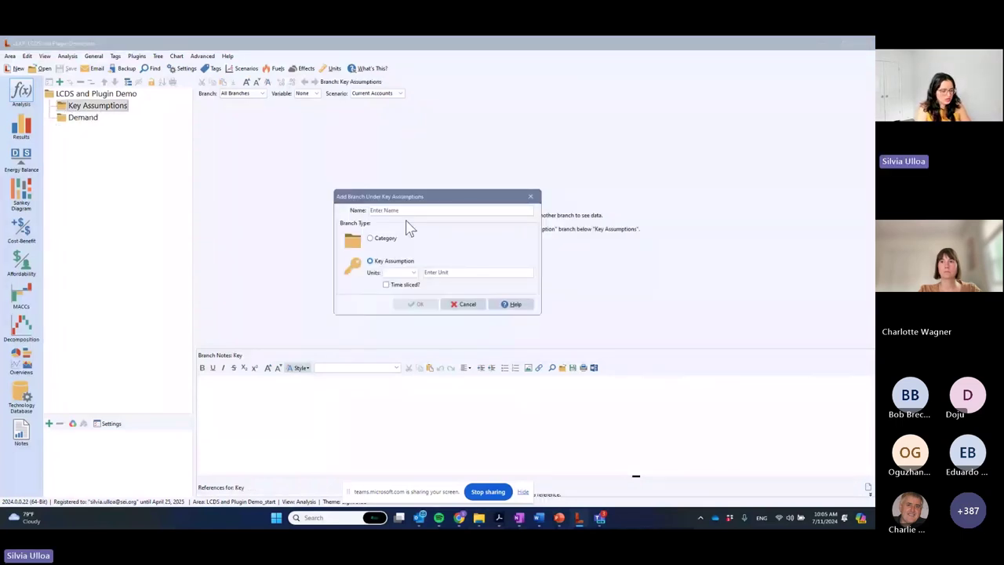
{"action": "type", "text": "Population"}
{"action": "left_click", "coordinate": [491, 271]}
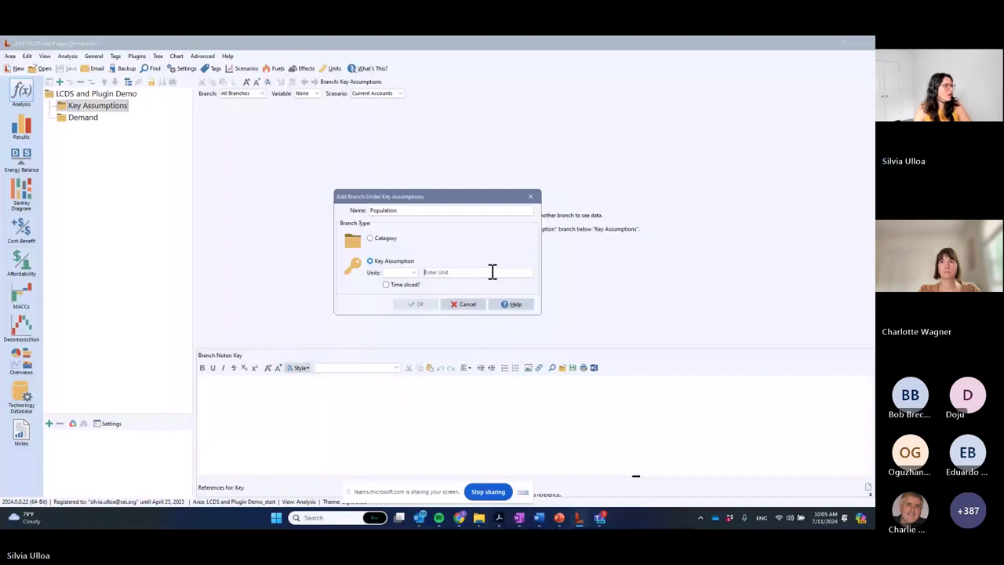
{"action": "type", "text": "People"}
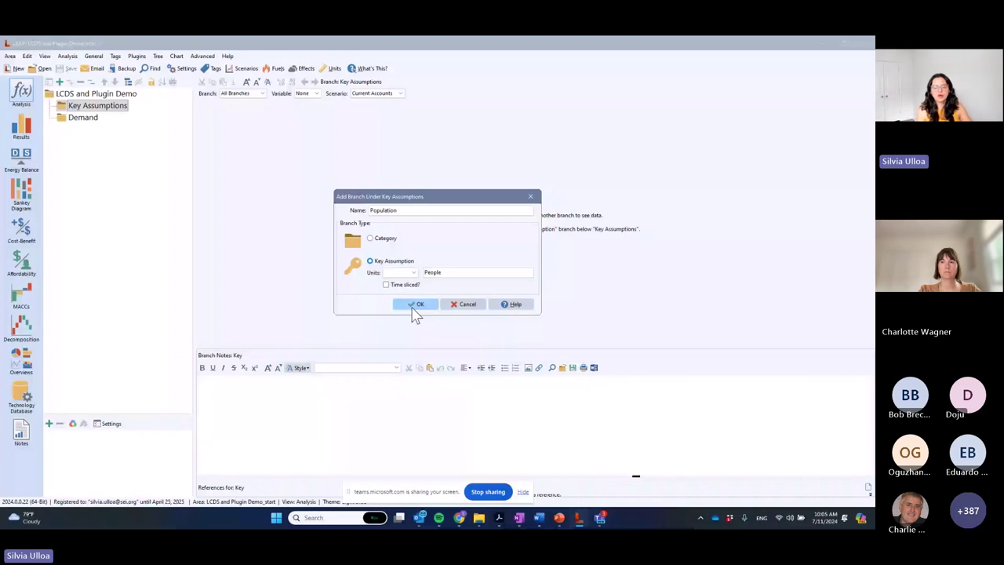
{"action": "left_click", "coordinate": [416, 306]}
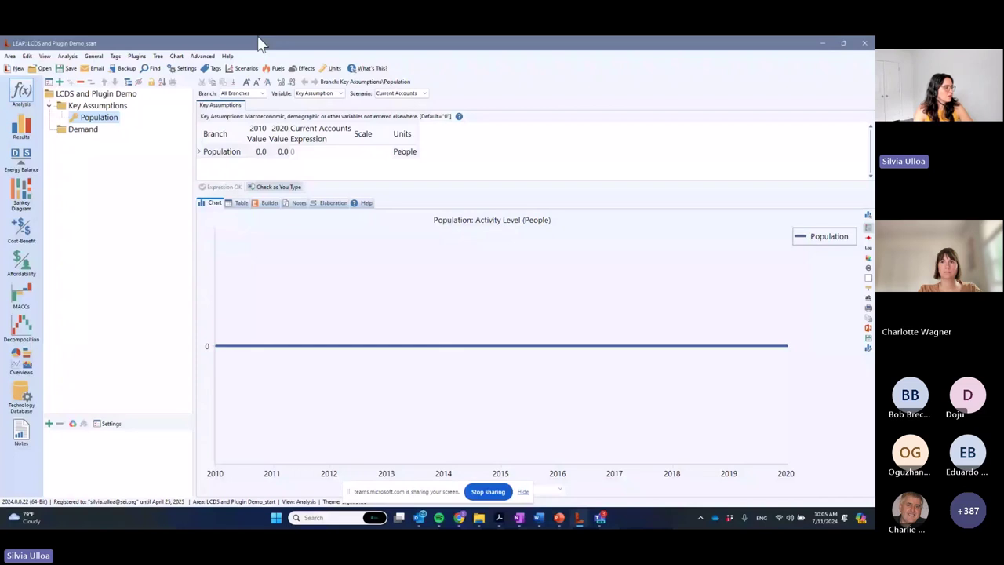
Start the Time Series Wizard on Population's Current Accounts expression and choose the LEAP Cloud Data Server as the data source
{"action": "right_click", "coordinate": [292, 151]}
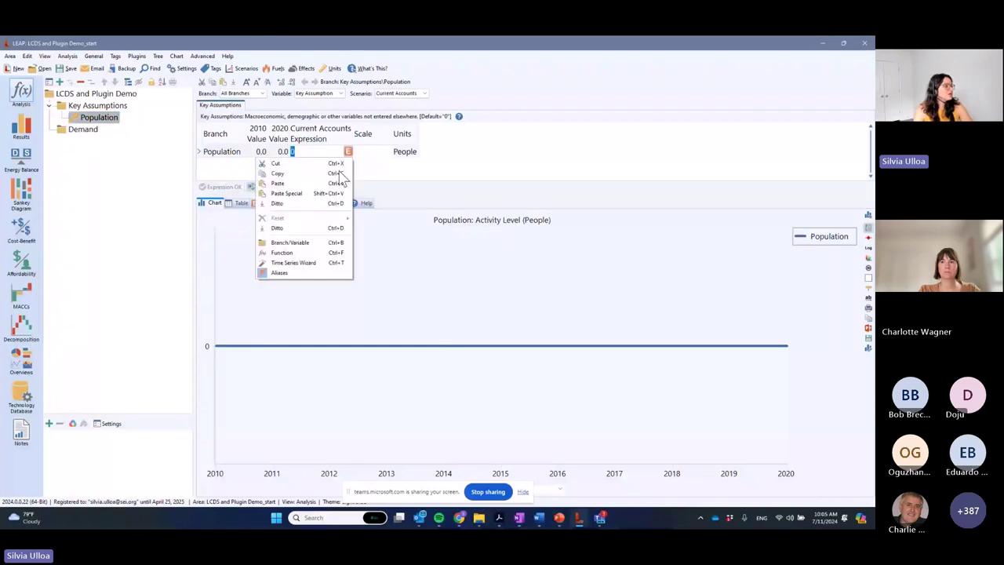
{"action": "left_click", "coordinate": [297, 265]}
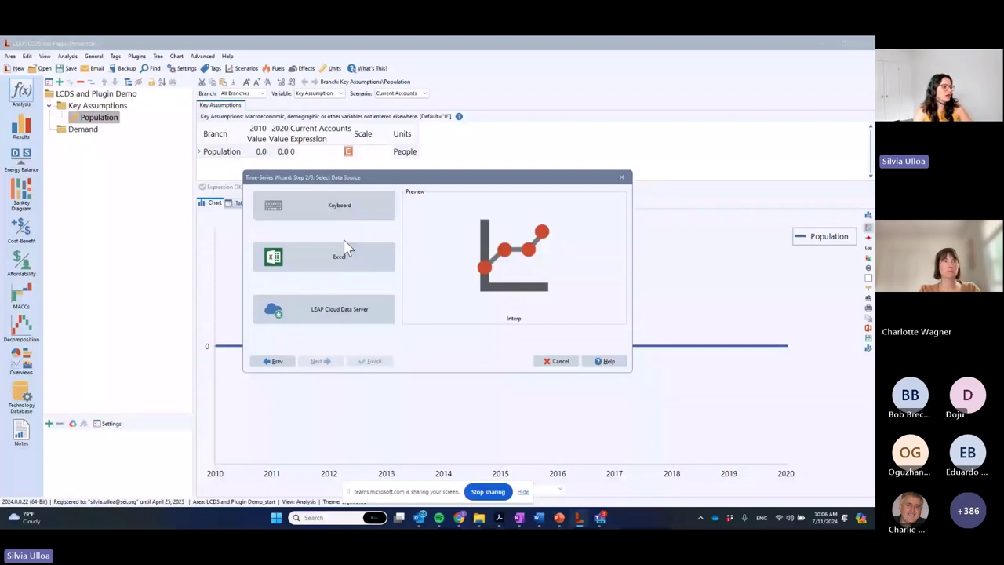
{"action": "left_click", "coordinate": [340, 320]}
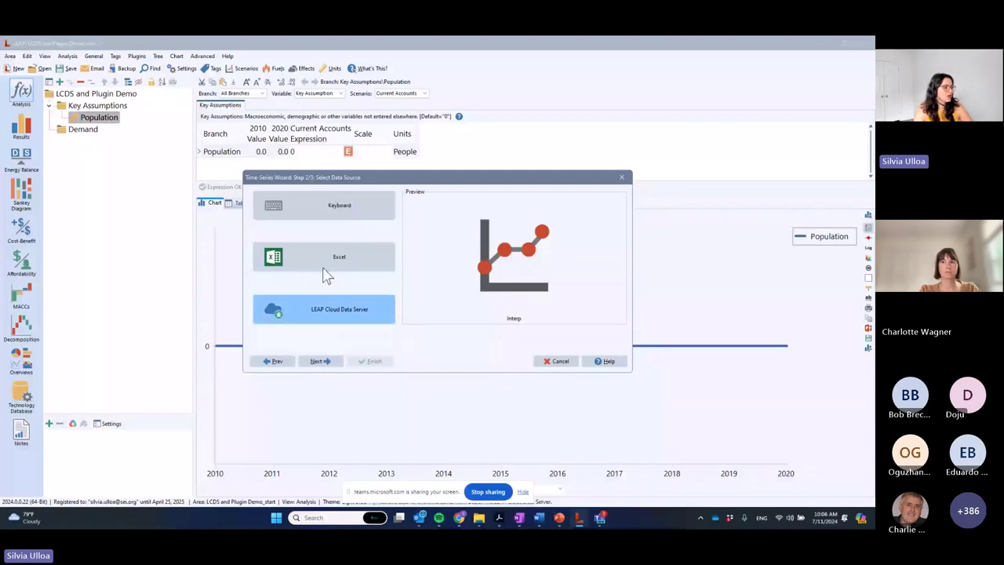
{"action": "key", "text": "Return"}
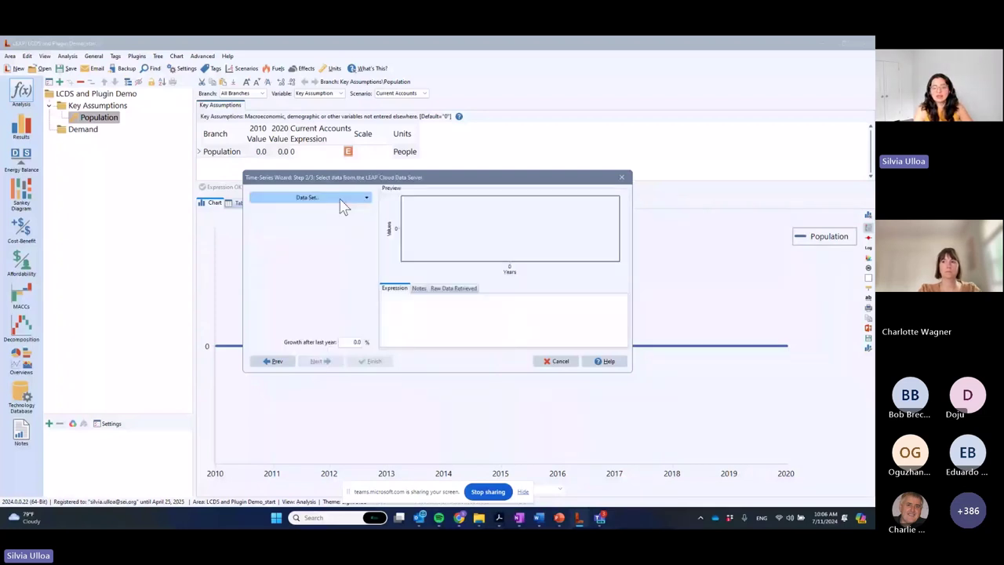
Preview the UNEnergy data set with the Energy series, filtered to 1231 Consumption by households and EL Total Electricity
{"action": "left_click", "coordinate": [341, 199]}
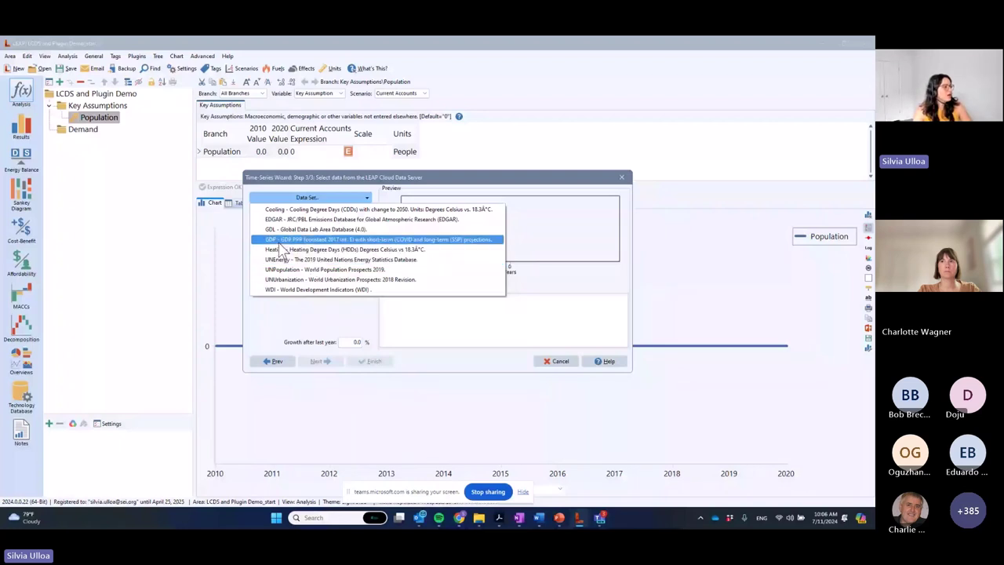
{"action": "left_click", "coordinate": [279, 259]}
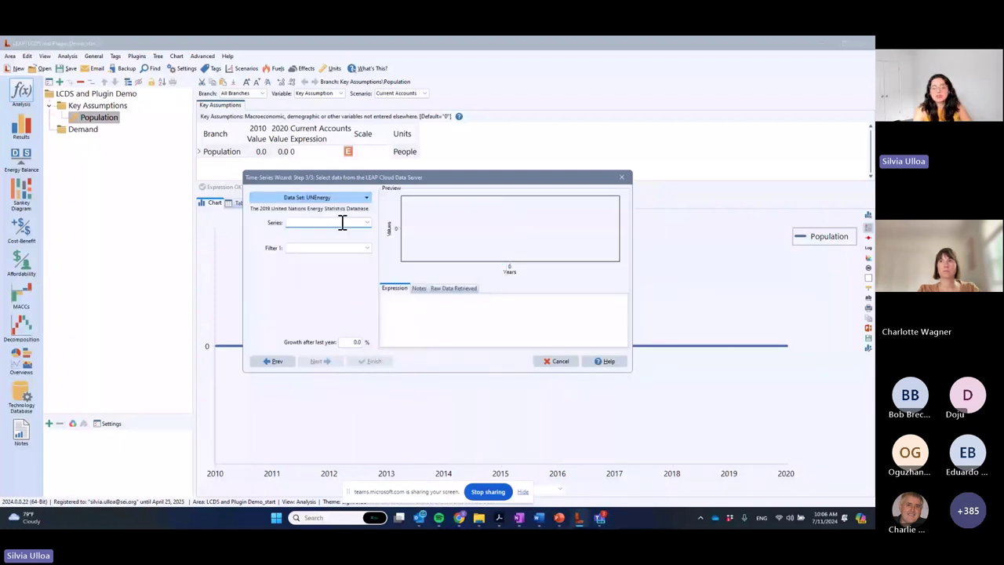
{"action": "left_click", "coordinate": [342, 223]}
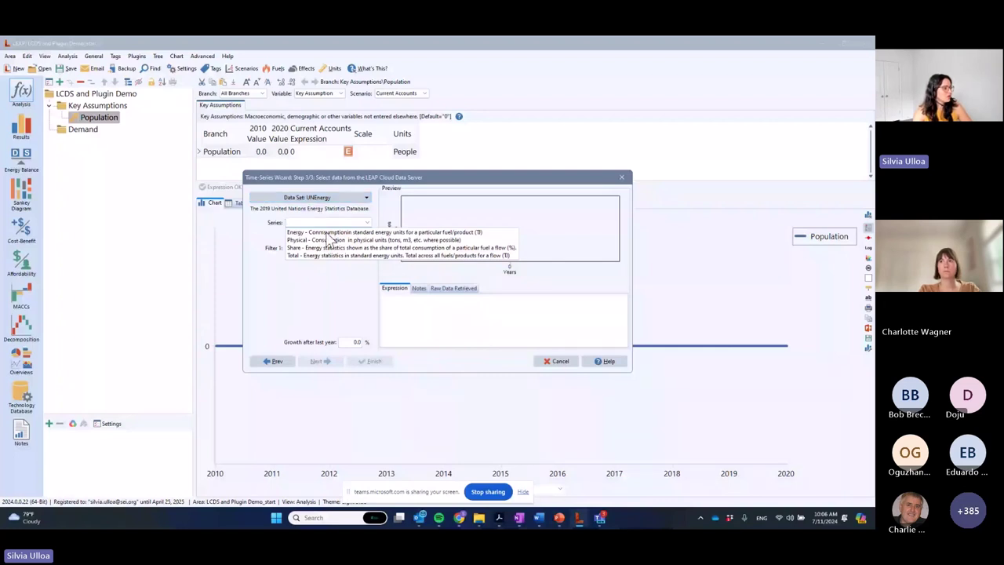
{"action": "left_click", "coordinate": [329, 233]}
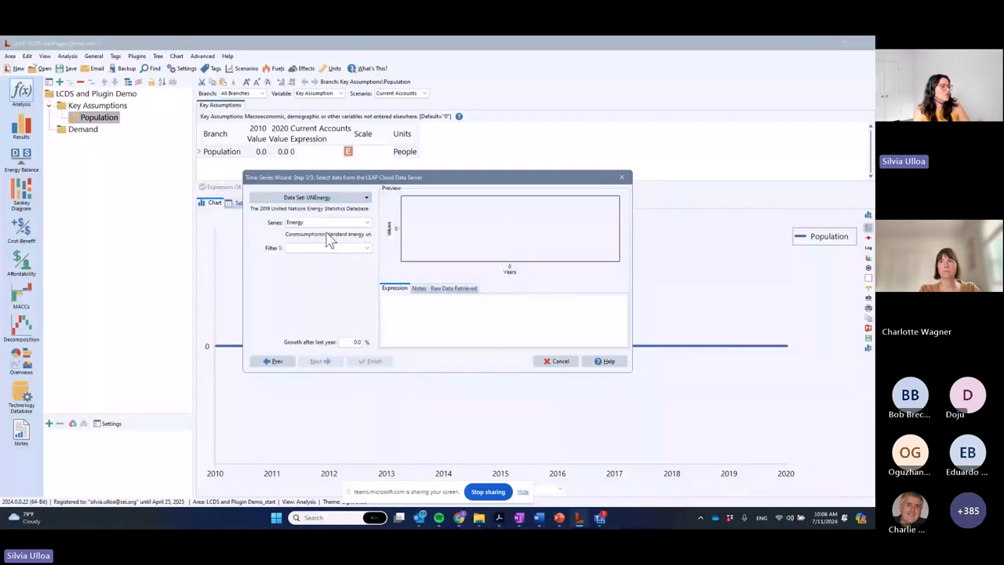
{"action": "left_click", "coordinate": [314, 248]}
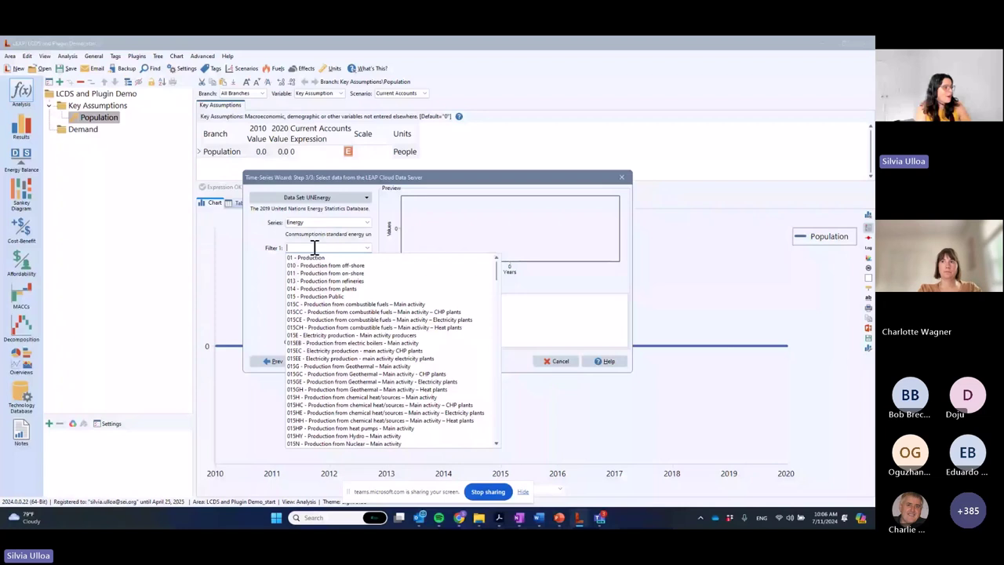
{"action": "type", "text": "ho"}
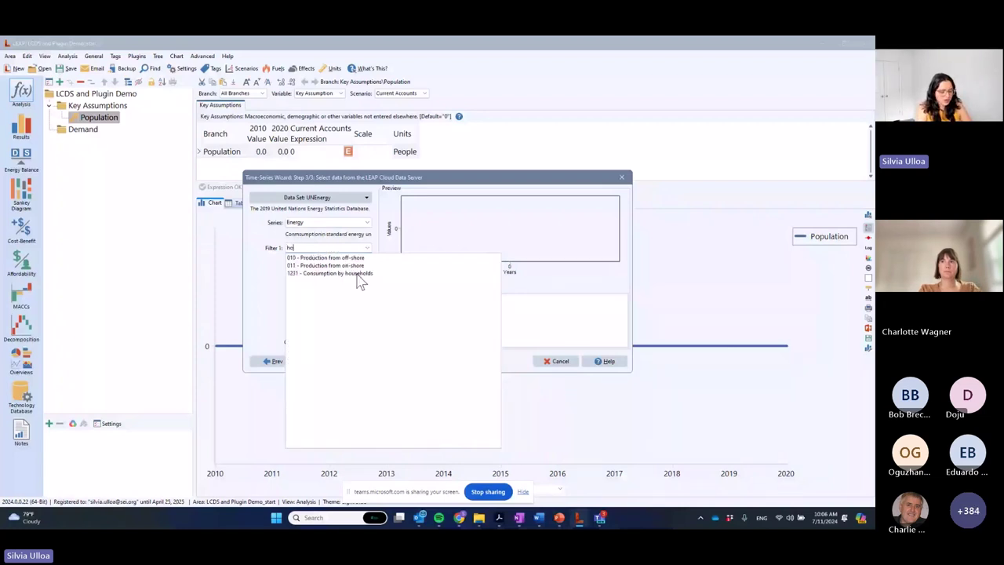
{"action": "left_click", "coordinate": [360, 273]}
{"action": "left_click", "coordinate": [335, 274]}
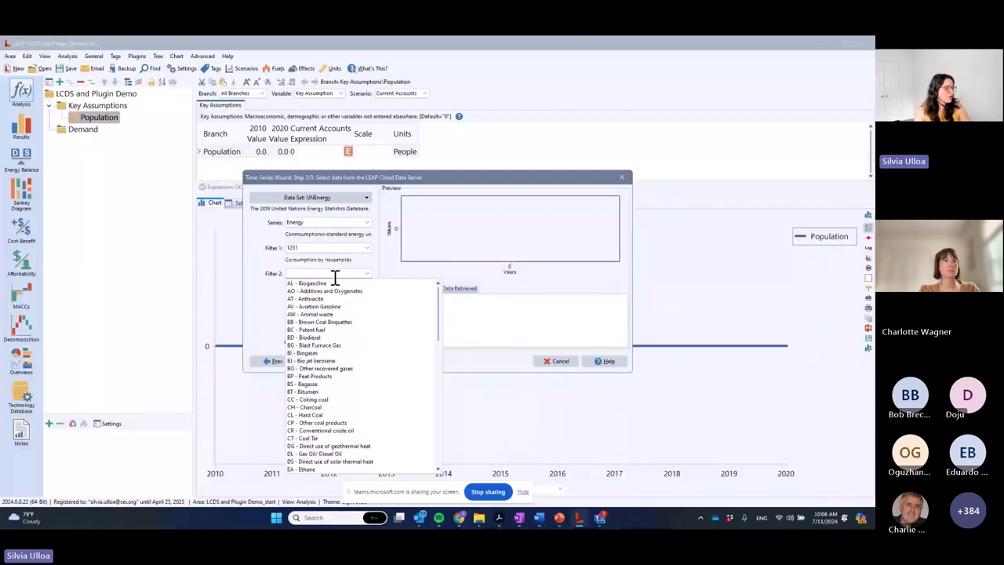
{"action": "type", "text": "el"}
{"action": "left_click", "coordinate": [319, 300]}
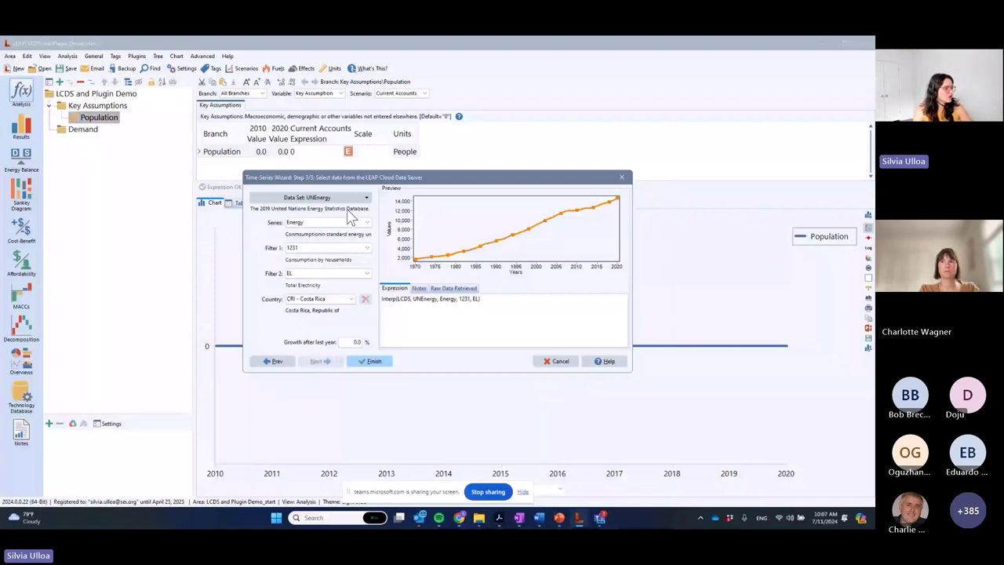
Change the data set to UNPopulation, World Population Prospects 2019, and filter it to the Medium projection
{"action": "left_click", "coordinate": [301, 198]}
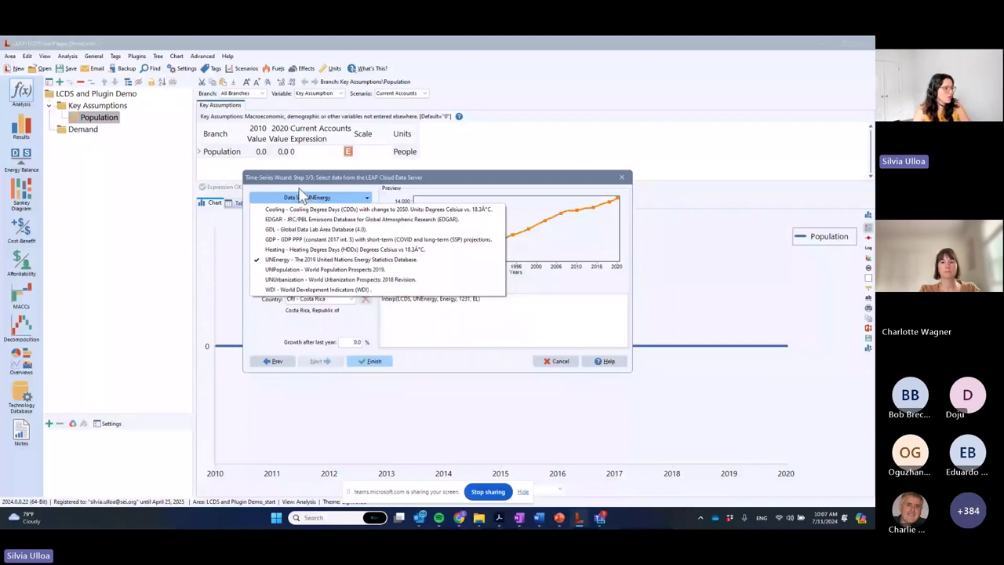
{"action": "left_click", "coordinate": [385, 270]}
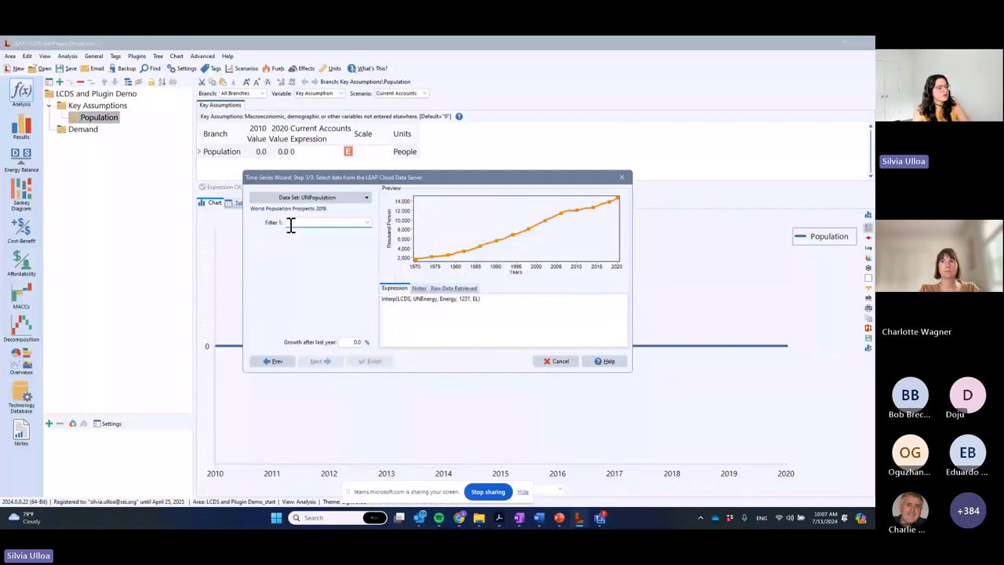
{"action": "left_click", "coordinate": [290, 224]}
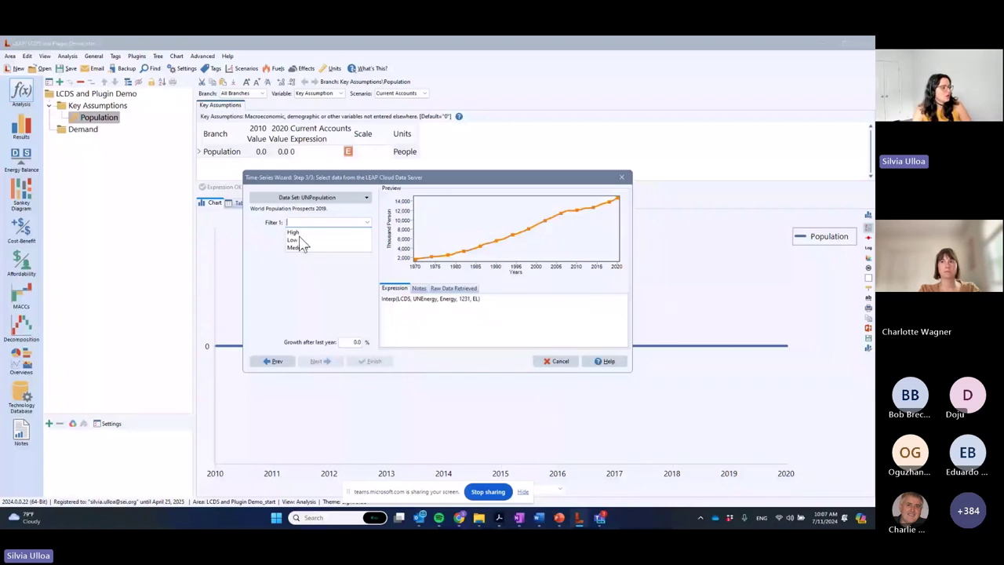
{"action": "left_click", "coordinate": [297, 247]}
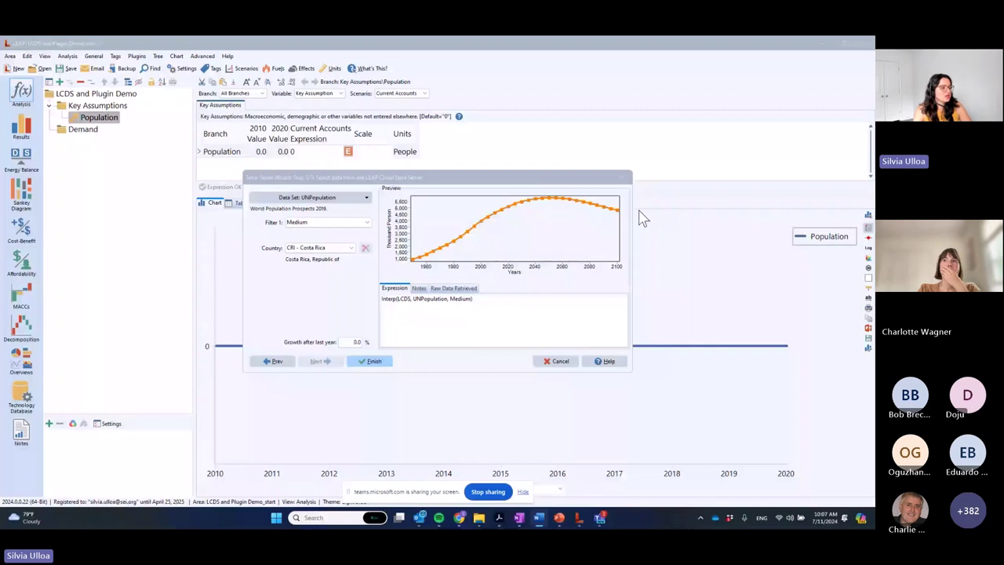
Examine the retrieved raw data, the source notes and the generated expression for the Medium population series
{"action": "left_click", "coordinate": [456, 289]}
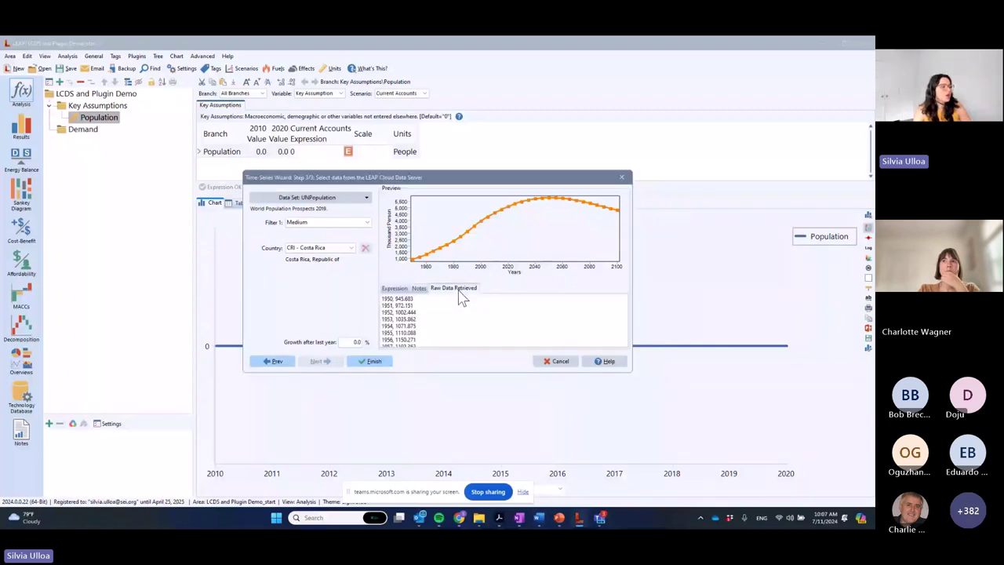
{"action": "left_click", "coordinate": [420, 289]}
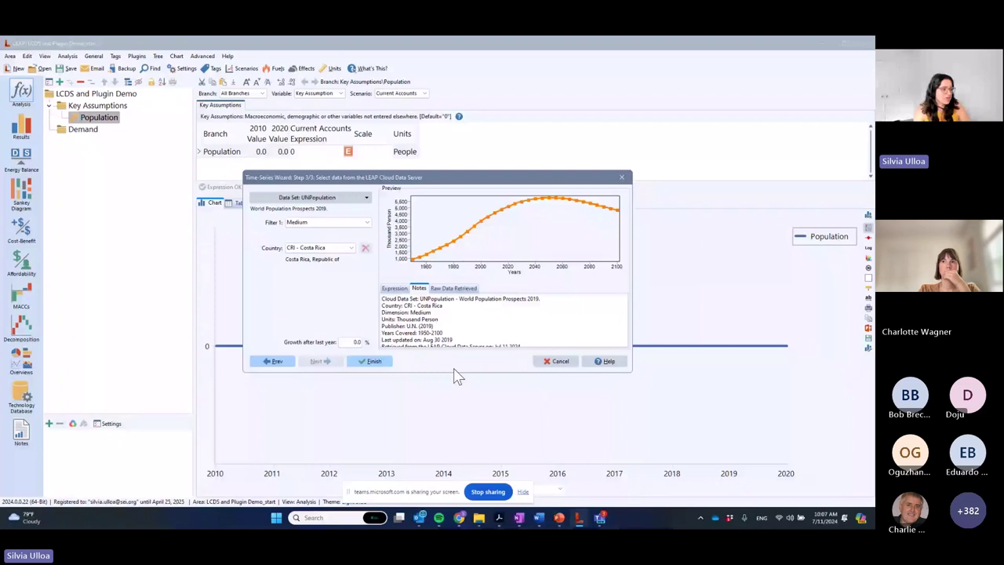
{"action": "left_click", "coordinate": [393, 290]}
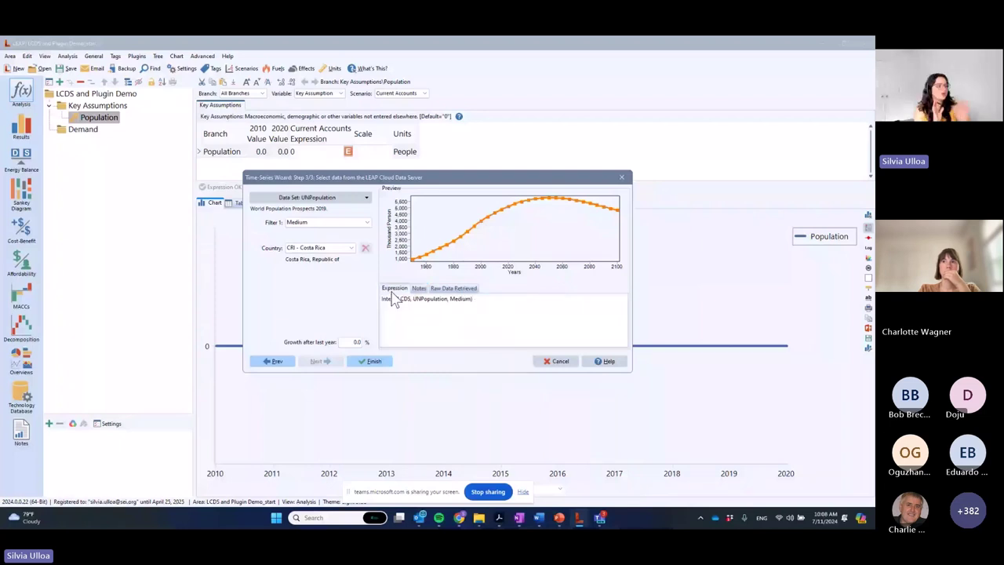
{"action": "left_click_drag", "start_coordinate": [382, 299], "coordinate": [506, 320]}
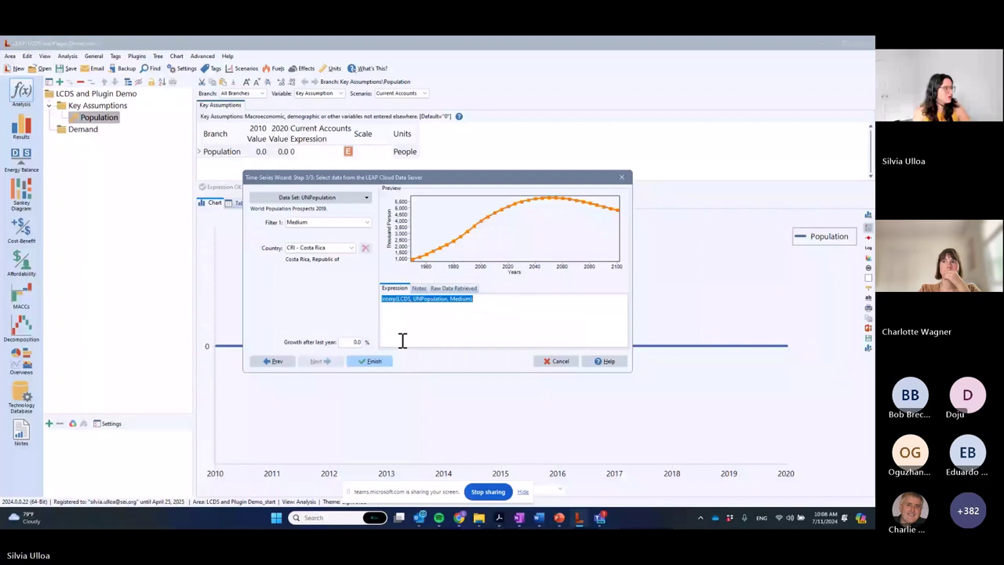
Insert the UNPopulation Medium expression into the Population branch and update its scale and units to match the LCDS data
{"action": "key", "text": "Return"}
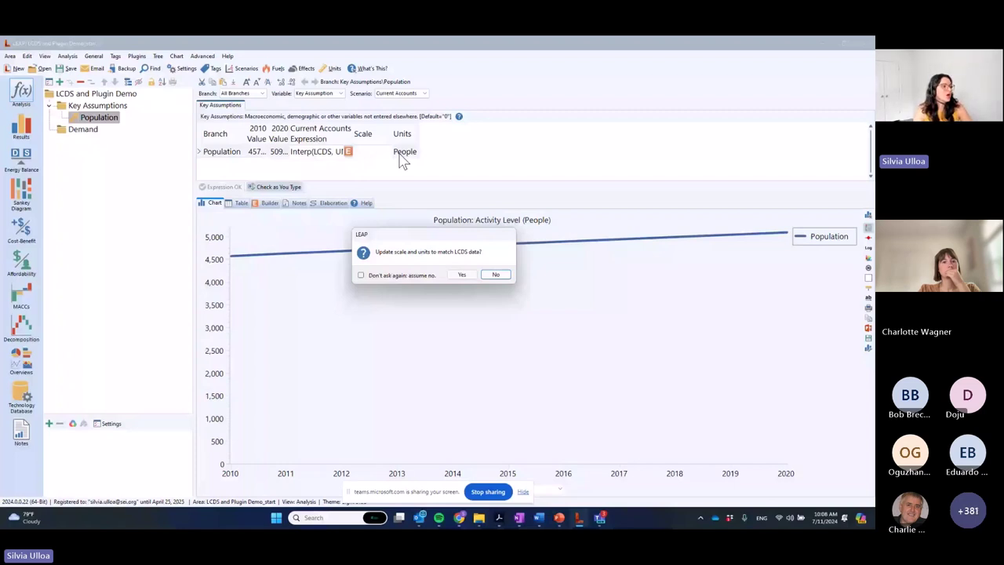
{"action": "left_click", "coordinate": [496, 274]}
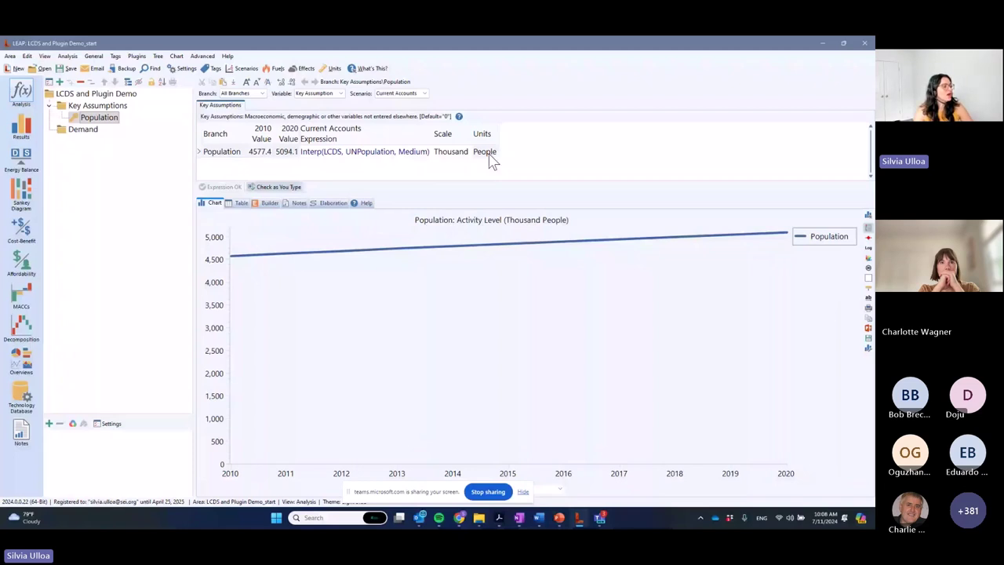
{"action": "left_click", "coordinate": [361, 151]}
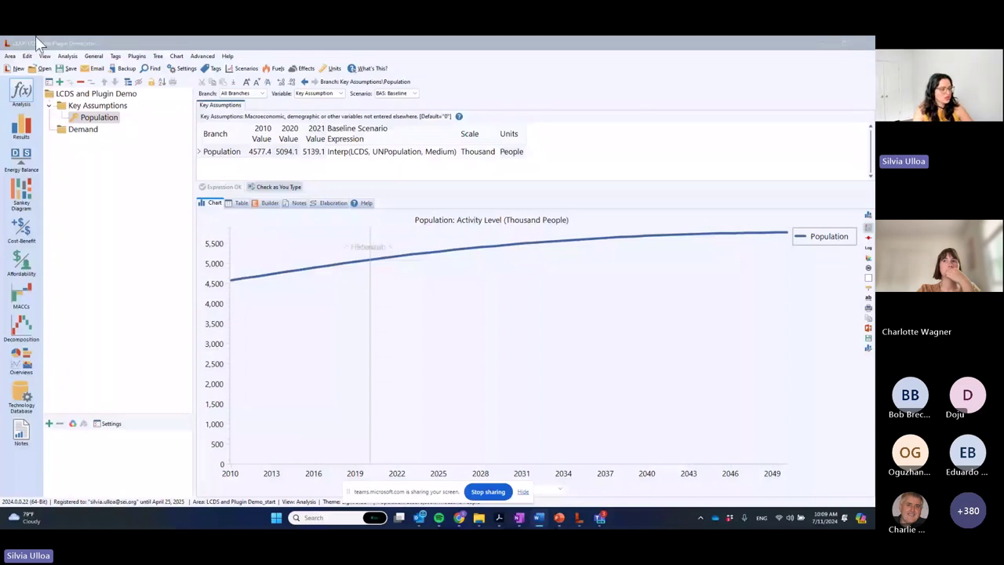
Change the area's national-scale country to Indonesia in the area settings
{"action": "left_click", "coordinate": [182, 68]}
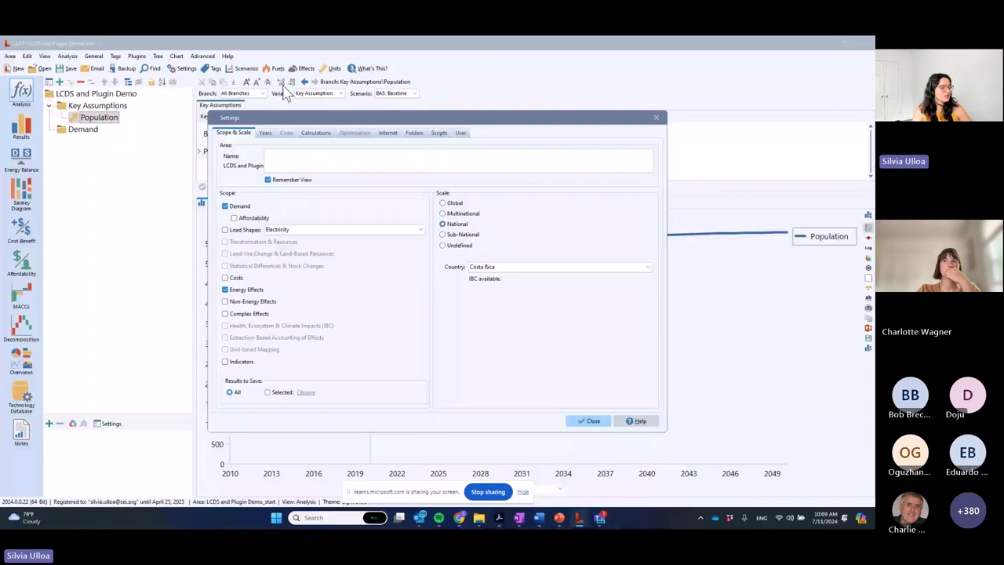
{"action": "left_click", "coordinate": [482, 267]}
{"action": "type", "text": "Ic"}
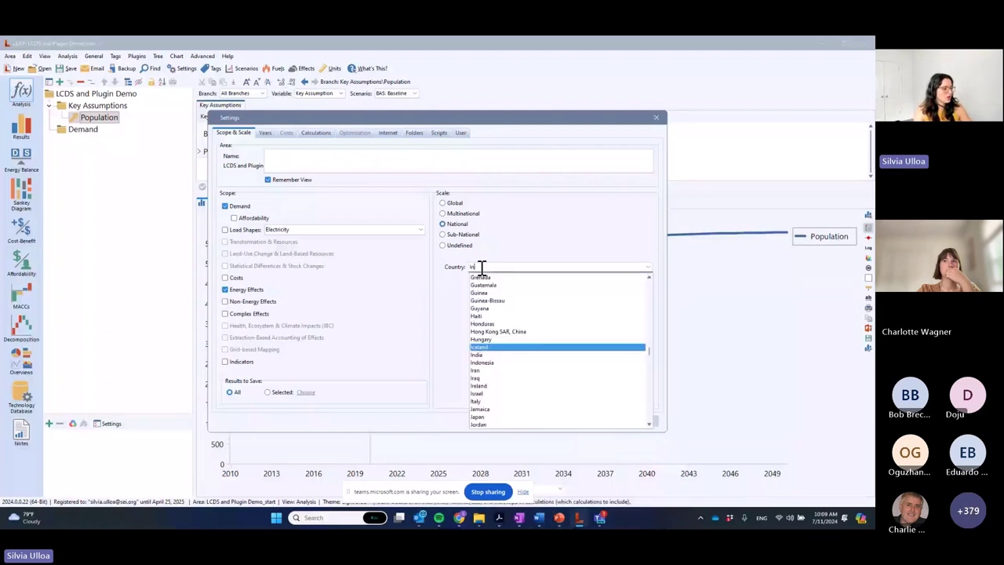
{"action": "type", "text": "donesia"}
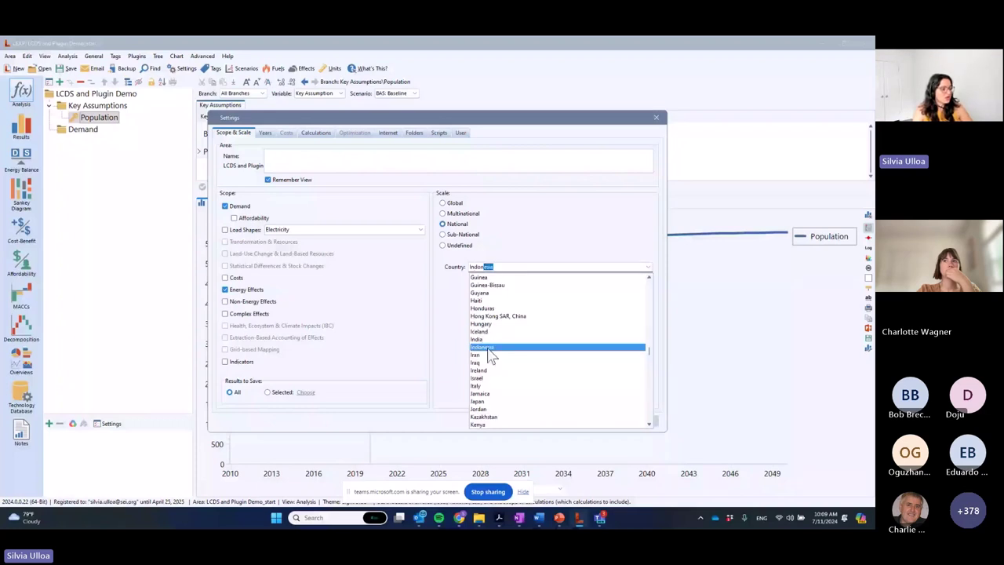
{"action": "left_click", "coordinate": [488, 349]}
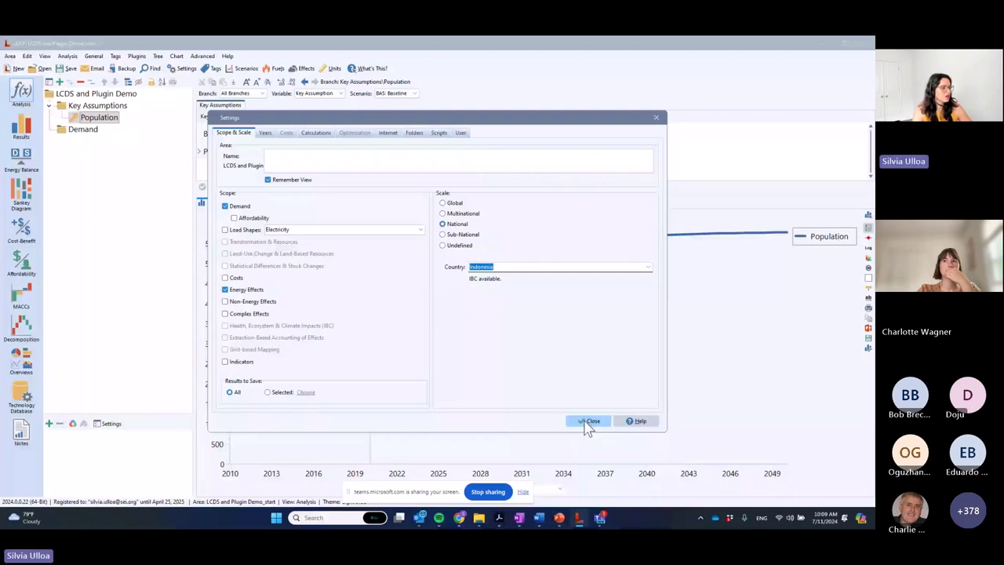
{"action": "left_click", "coordinate": [588, 424]}
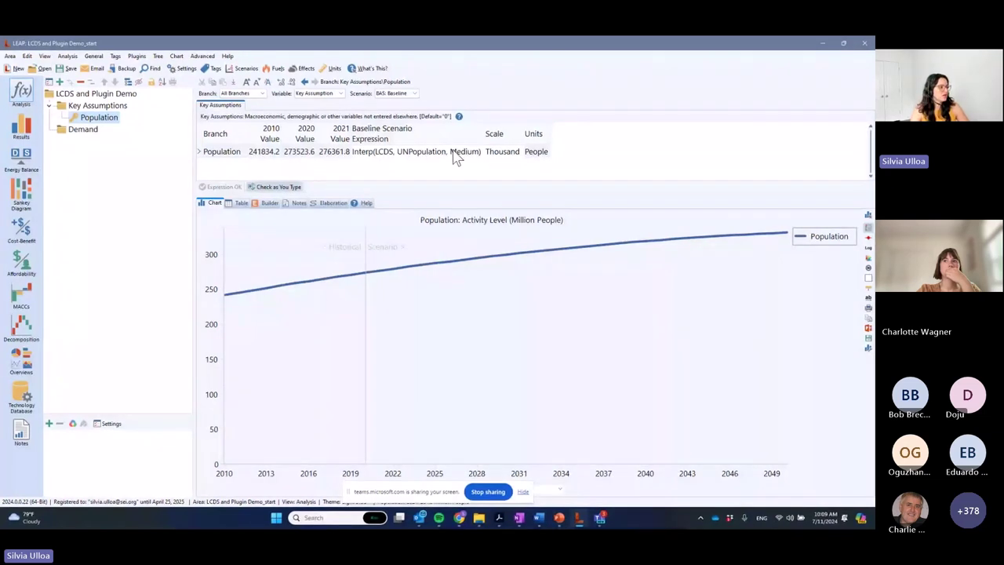
Review Indonesia's Population data as a table and chart, and inspect its UNPopulation Medium source in the Time-Series Wizard without changing it
{"action": "left_click", "coordinate": [240, 203]}
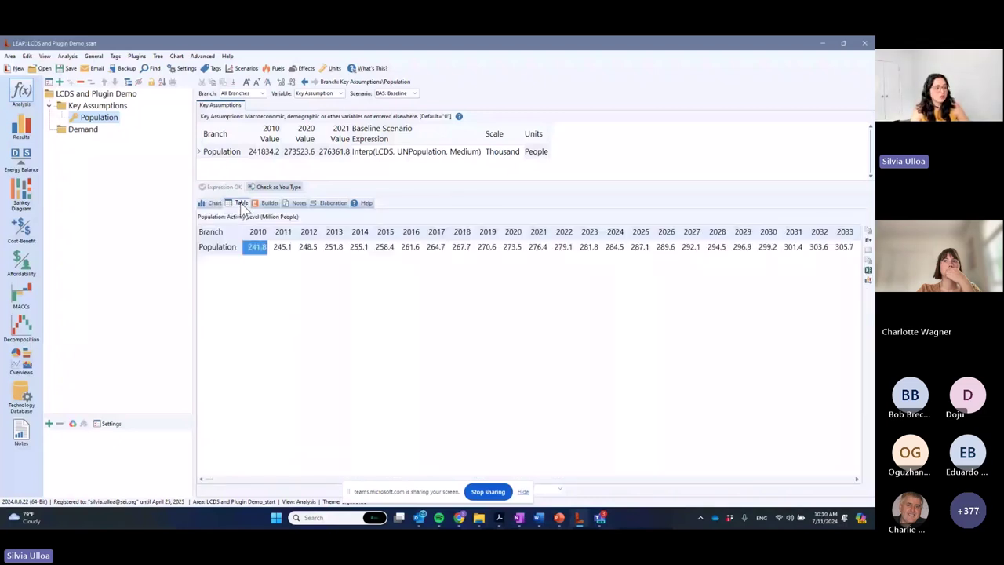
{"action": "left_click", "coordinate": [211, 204]}
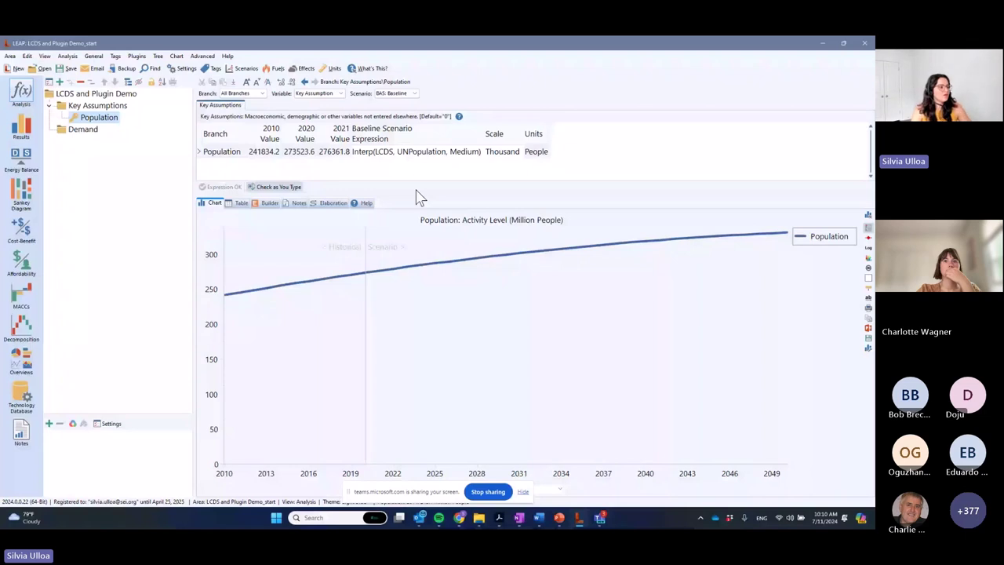
{"action": "right_click", "coordinate": [389, 153]}
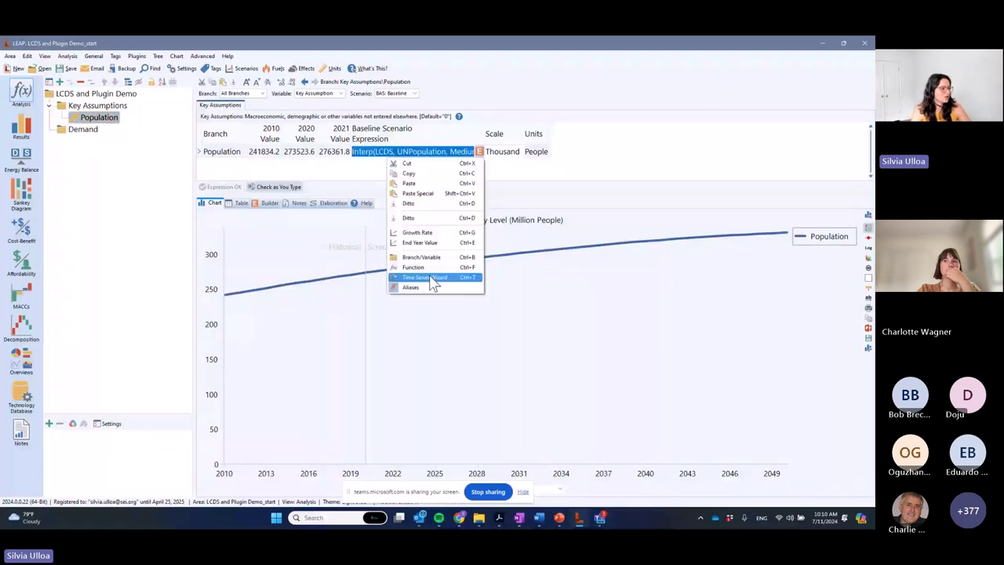
{"action": "left_click", "coordinate": [433, 278]}
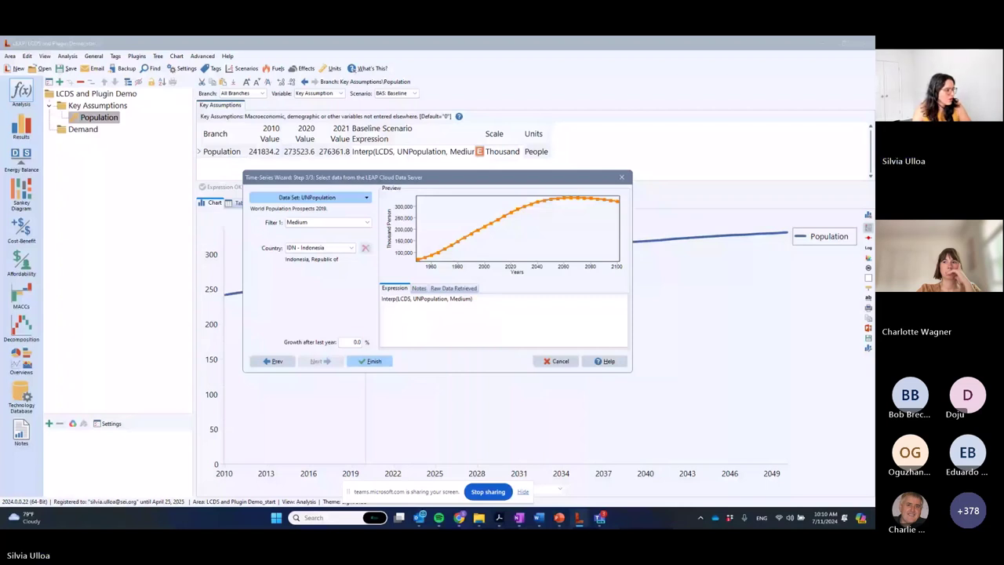
{"action": "left_click", "coordinate": [558, 362]}
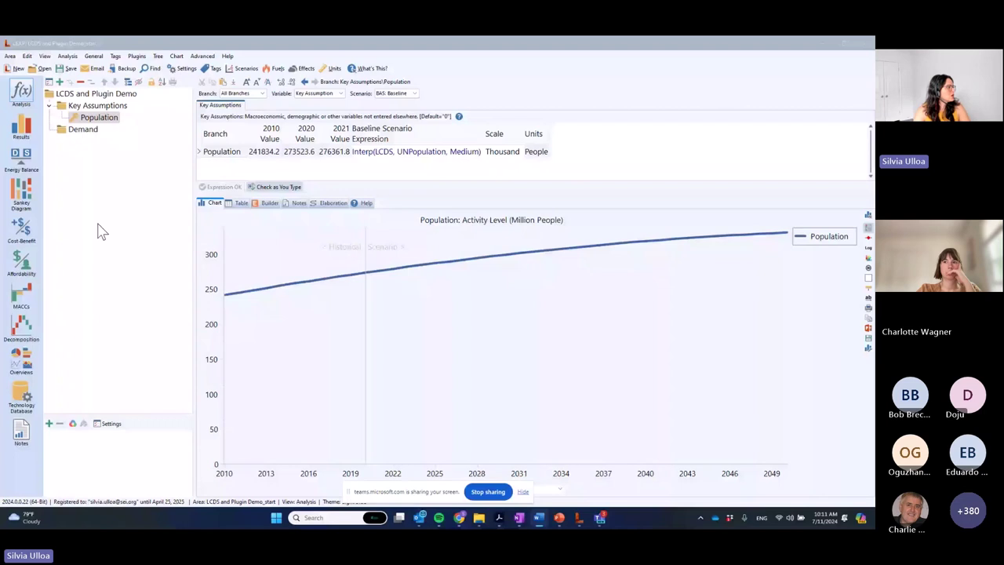
Open Services.LEAPplugin from the _Plugins folder for insertion into the area
{"action": "left_click", "coordinate": [136, 56]}
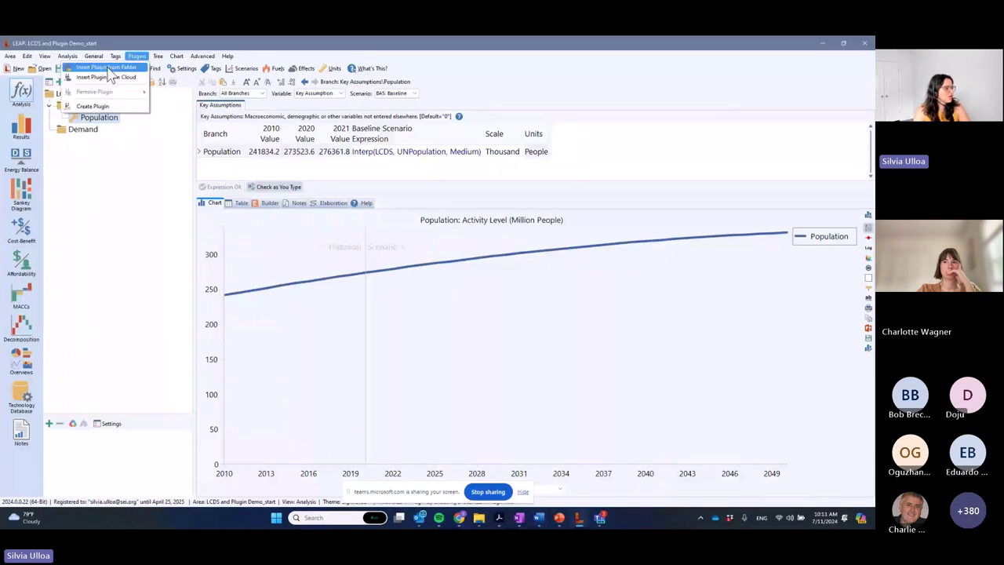
{"action": "left_click", "coordinate": [110, 68]}
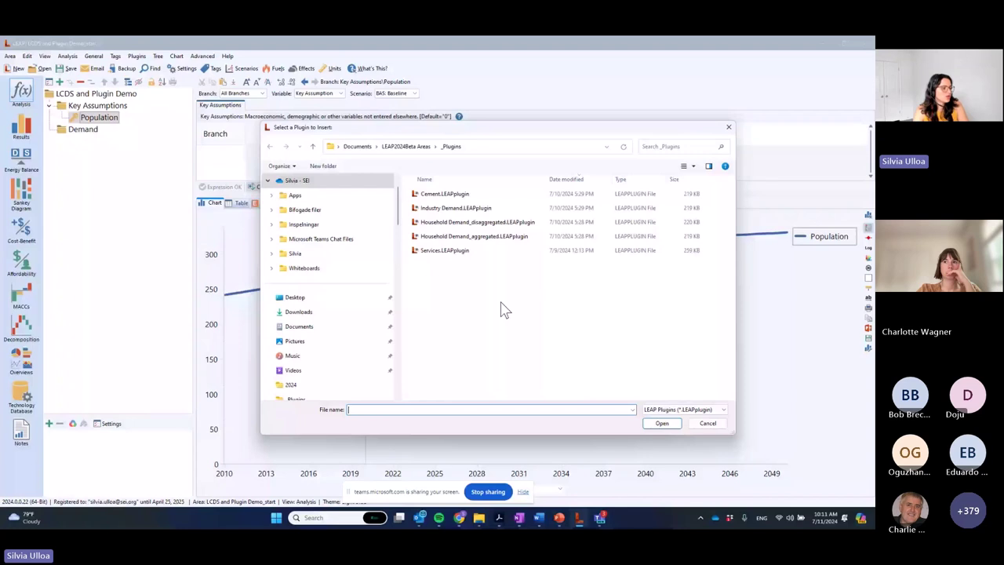
{"action": "left_click", "coordinate": [439, 250]}
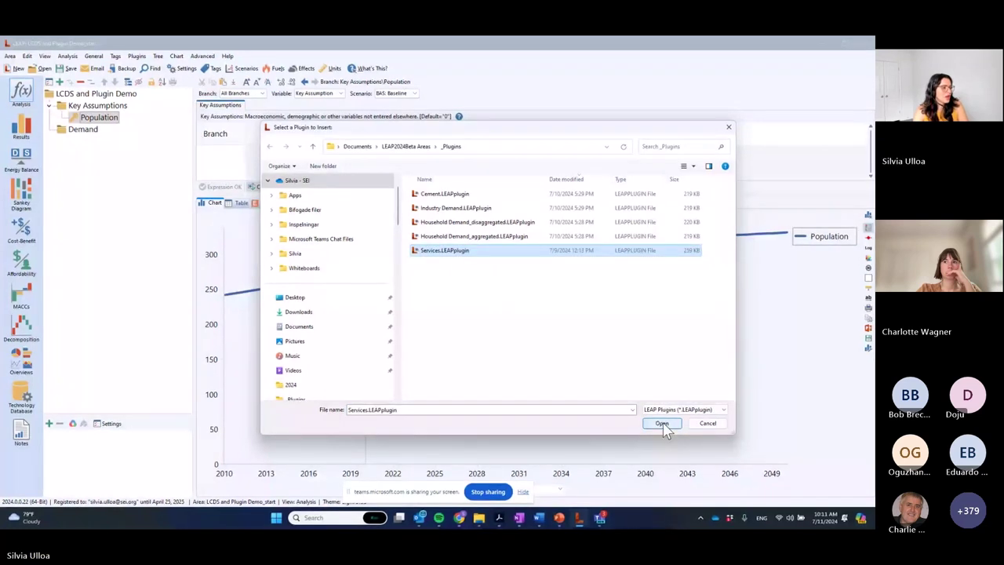
{"action": "left_click", "coordinate": [661, 423]}
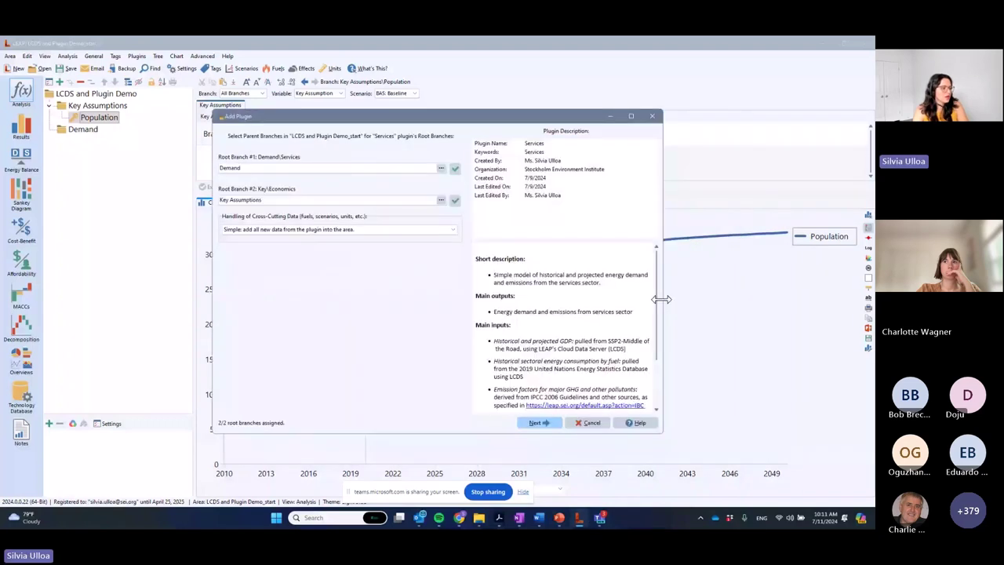
Review the Services plugin description and add its branches under Demand and Key Assumptions, keeping the simple handling of cross-cutting data
{"action": "left_click_drag", "start_coordinate": [661, 298], "coordinate": [703, 299]}
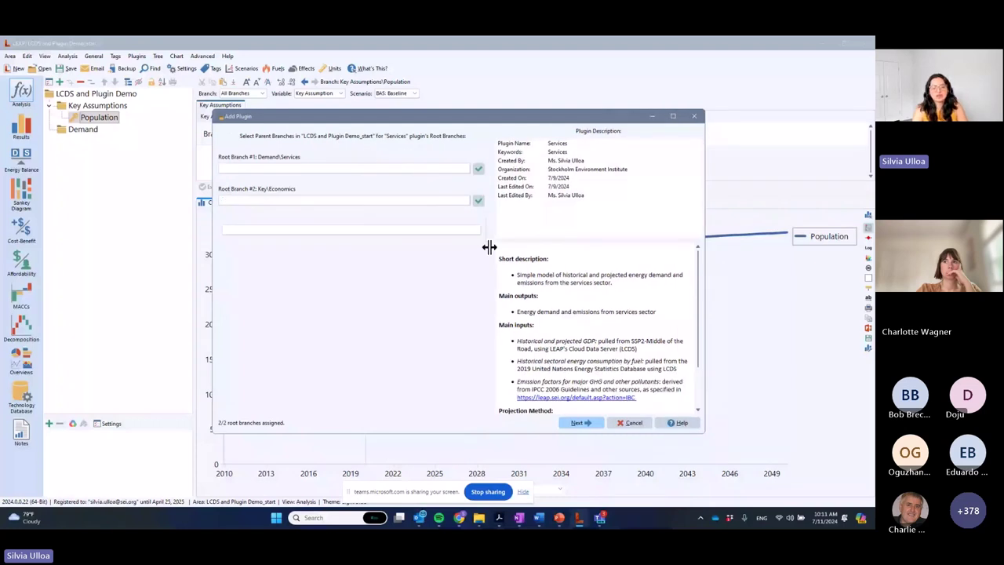
{"action": "left_click_drag", "start_coordinate": [489, 247], "coordinate": [446, 247]}
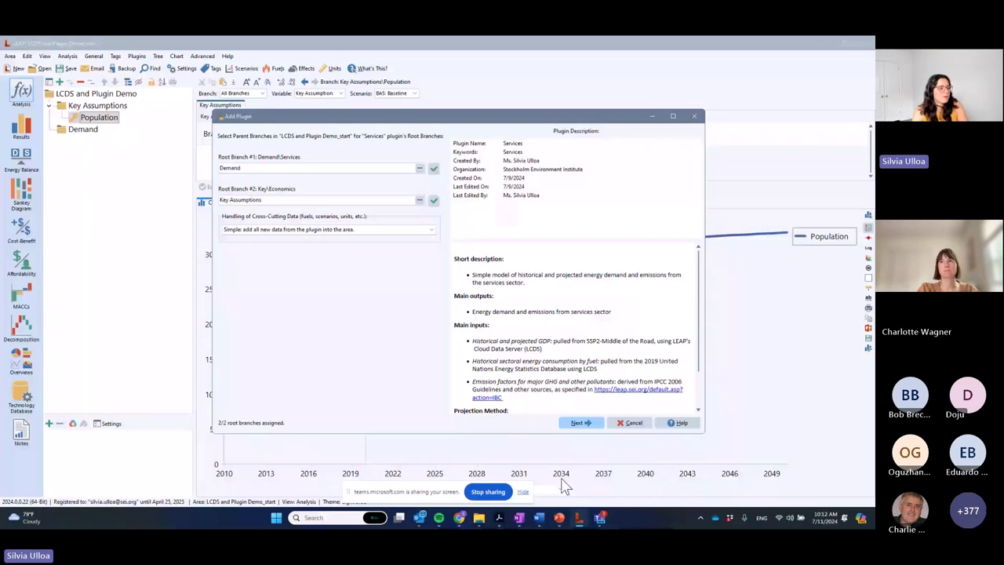
{"action": "scroll", "coordinate": [600, 321], "scroll_direction": "down", "scroll_amount": 2}
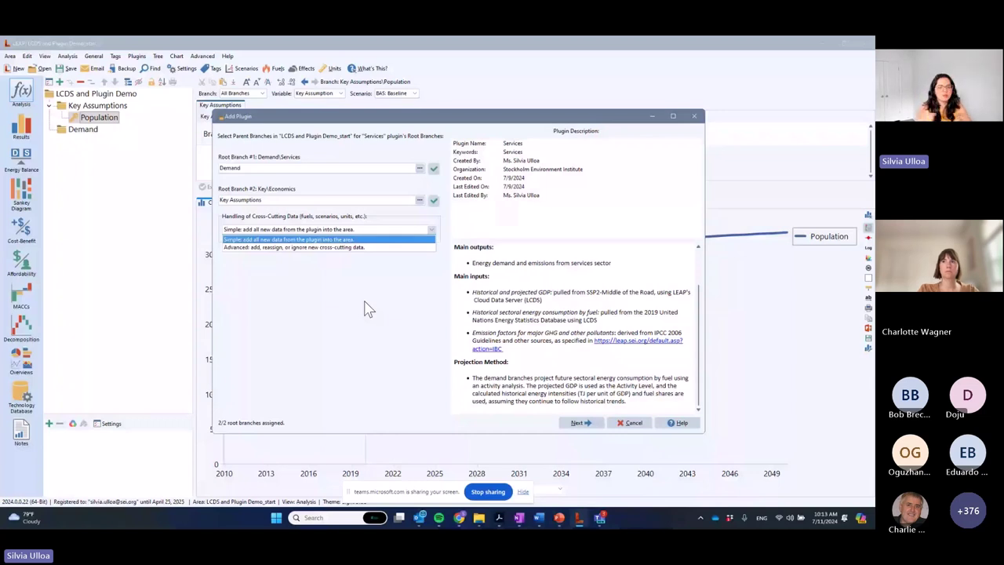
{"action": "left_click", "coordinate": [362, 306]}
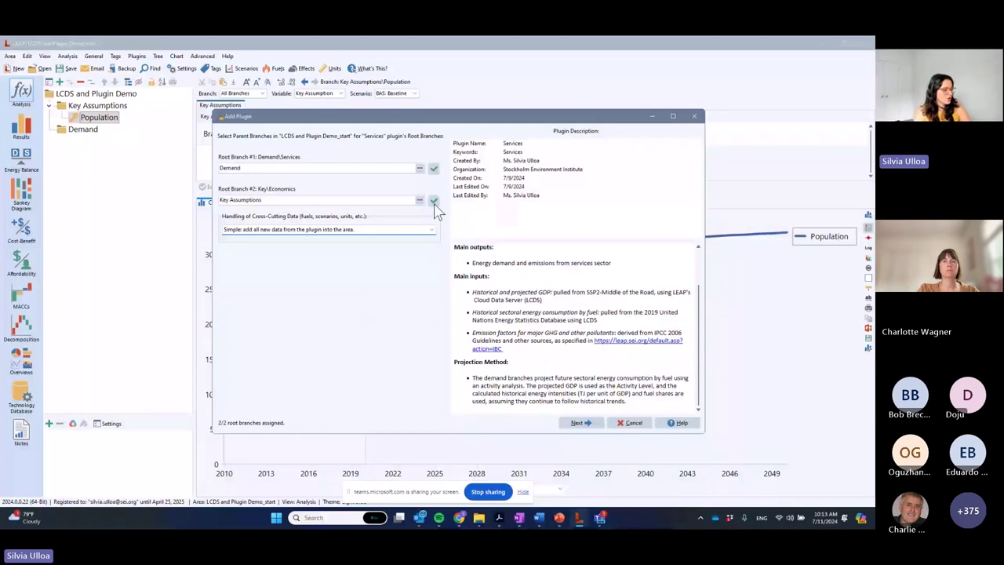
{"action": "left_click", "coordinate": [578, 423]}
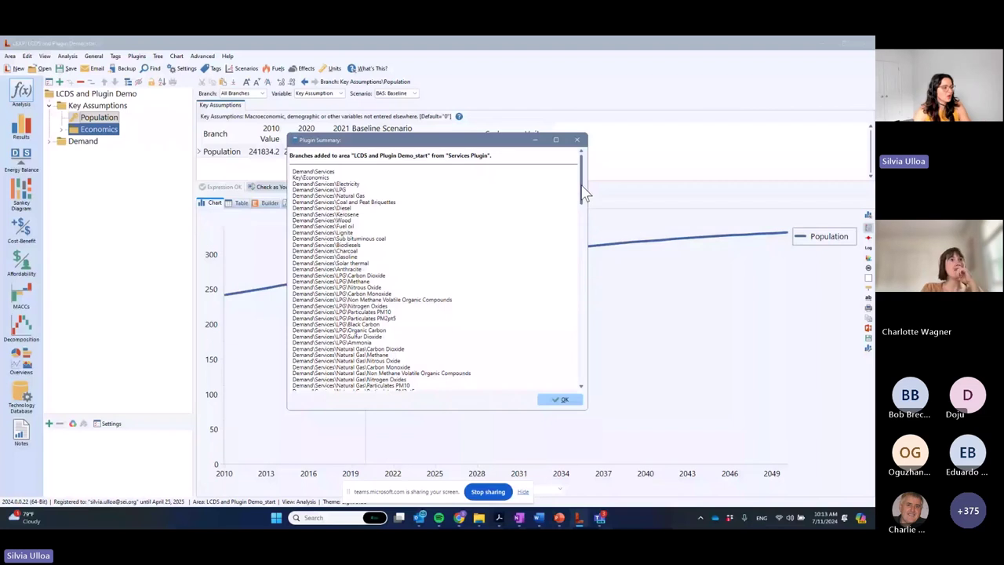
Read through the Services plugin summary and its instructions for use, and close both
{"action": "left_click_drag", "start_coordinate": [584, 193], "coordinate": [573, 323]}
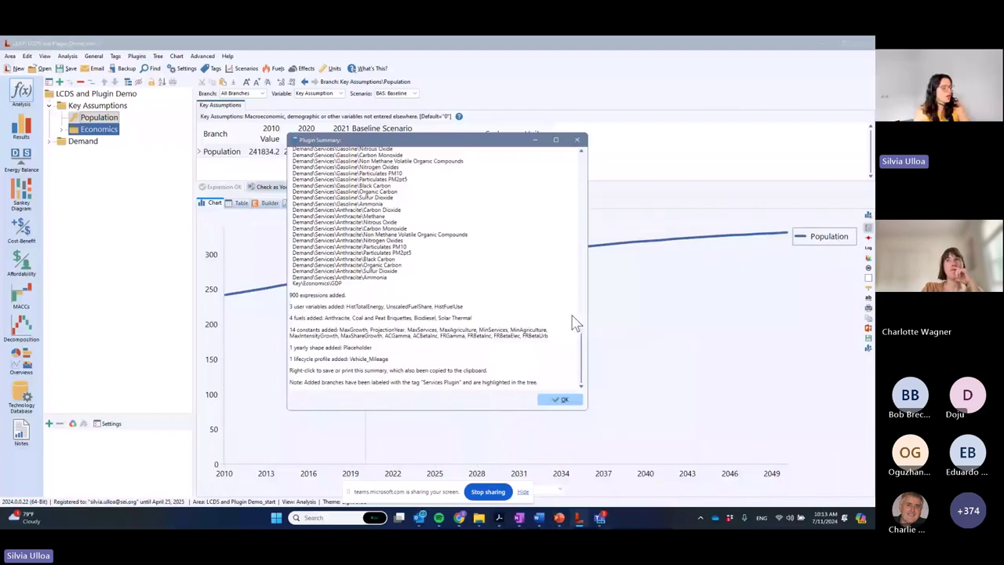
{"action": "left_click", "coordinate": [562, 401]}
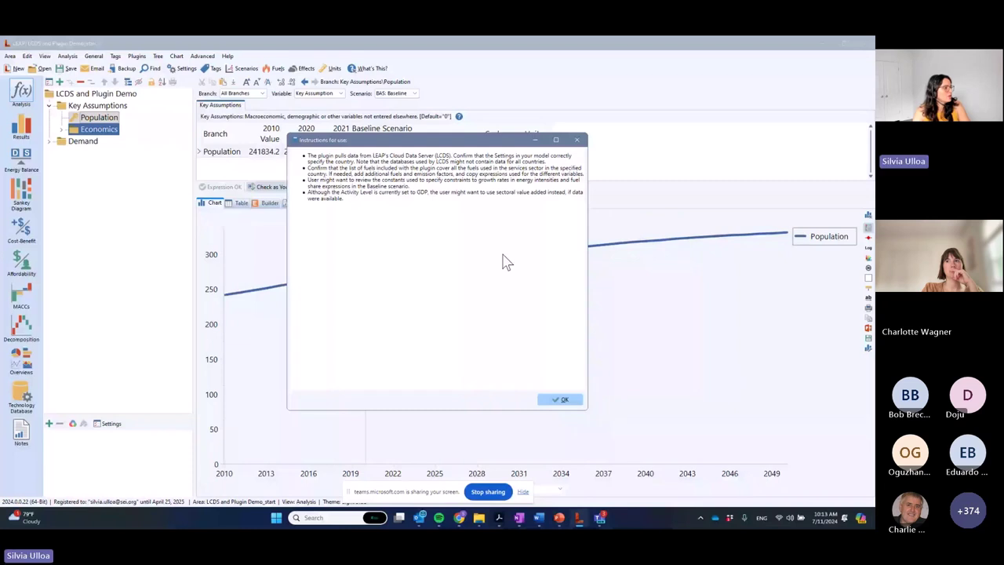
{"action": "left_click", "coordinate": [559, 400]}
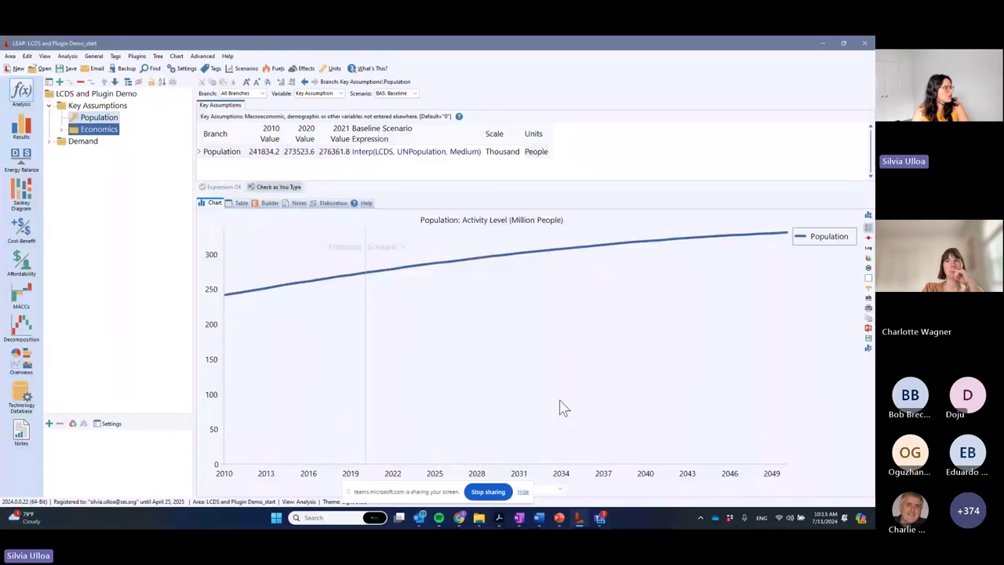
Expand the added branches and examine the GDP assumption, the Services historical fuel use and the Services activity level
{"action": "left_click", "coordinate": [50, 142]}
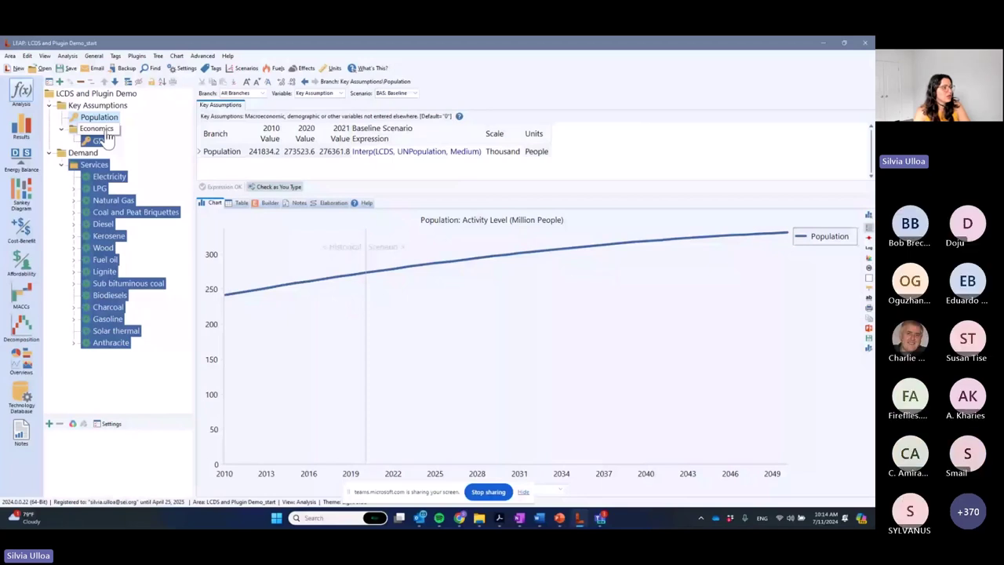
{"action": "left_click_drag", "start_coordinate": [109, 136], "coordinate": [103, 142]}
{"action": "left_click", "coordinate": [102, 141]}
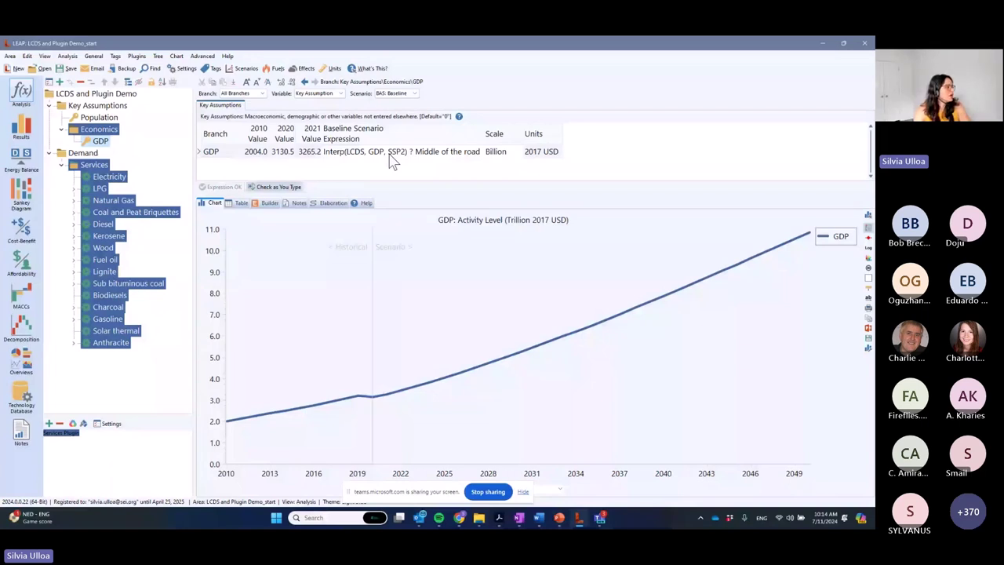
{"action": "left_click", "coordinate": [109, 166]}
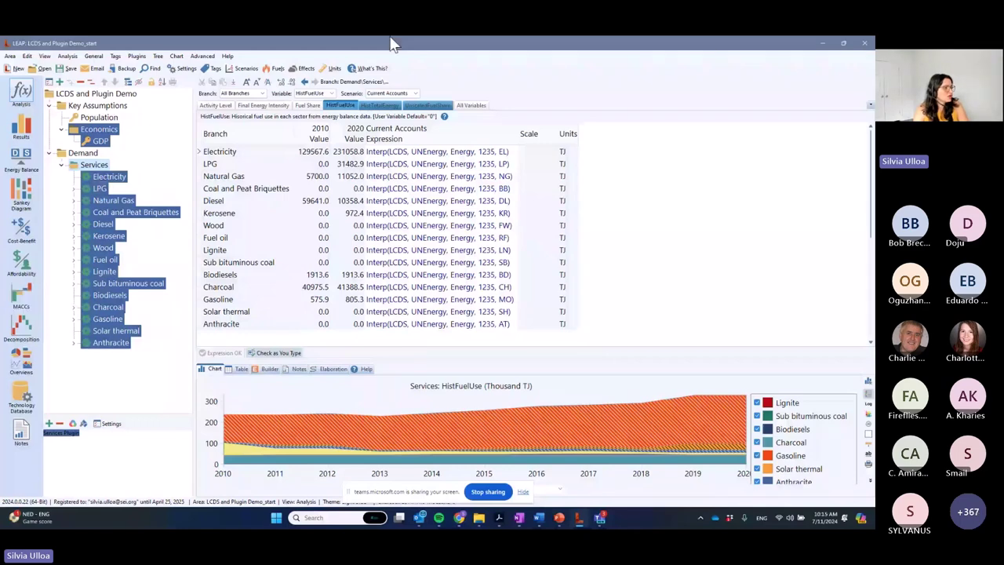
{"action": "left_click", "coordinate": [216, 106]}
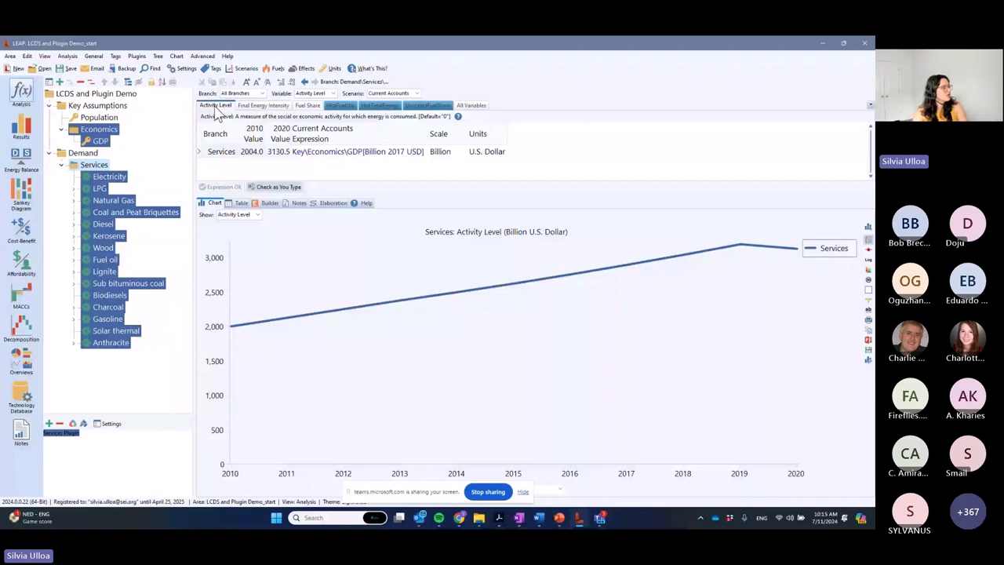
Examine the LPG emission factors under Services and the Baseline energy demand results by fuel, and return to the Analysis view
{"action": "left_click", "coordinate": [73, 189]}
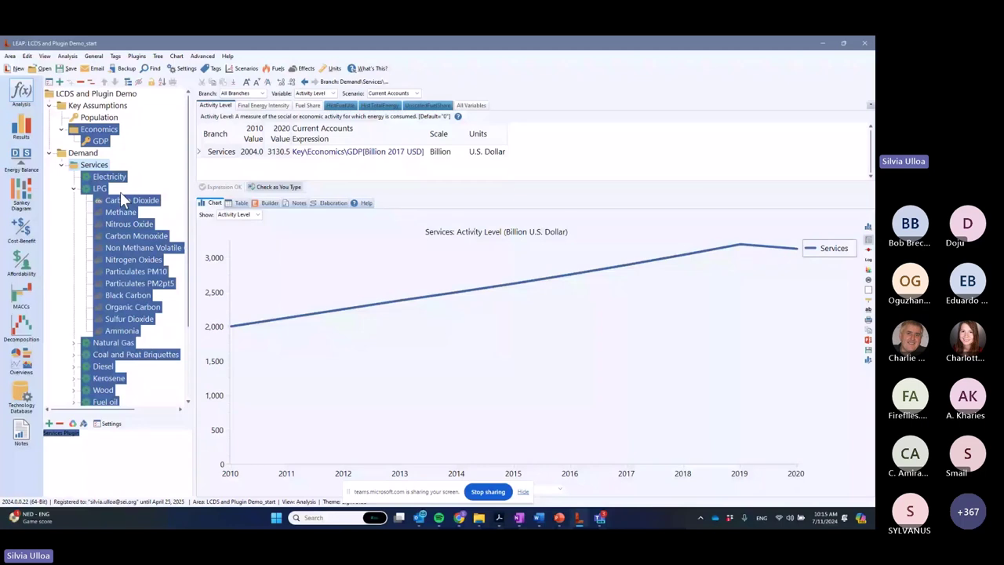
{"action": "left_click", "coordinate": [121, 197]}
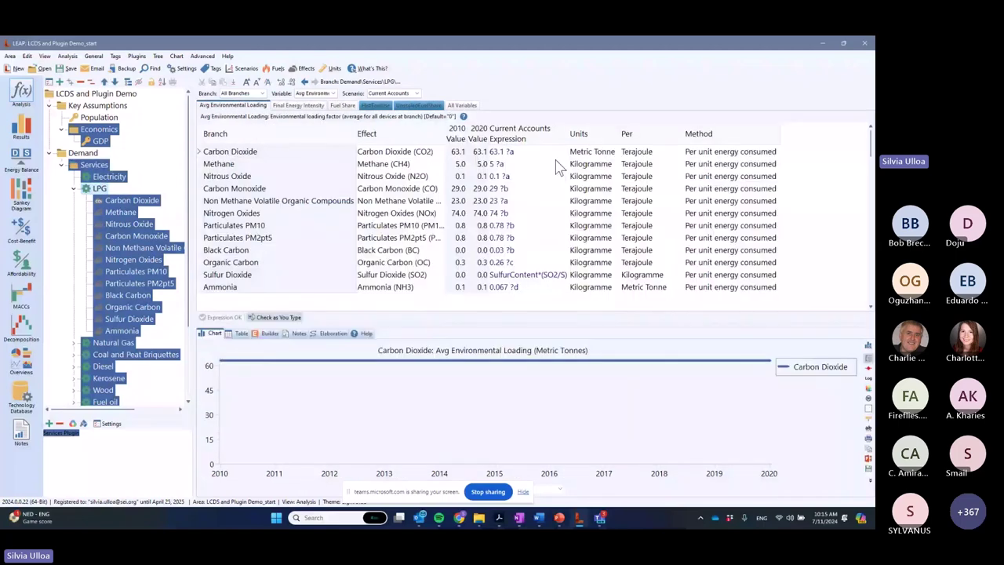
{"action": "left_click", "coordinate": [18, 130]}
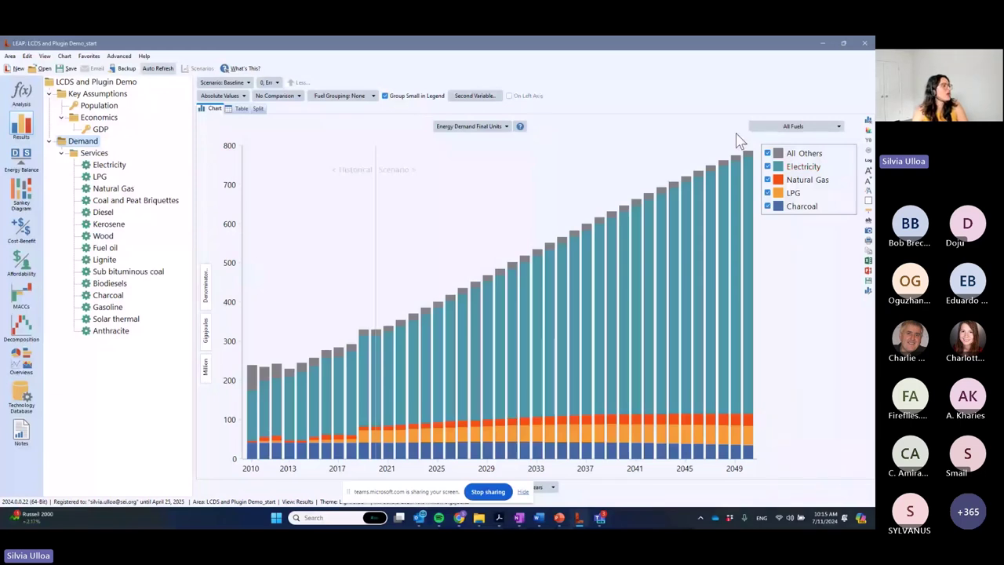
{"action": "left_click", "coordinate": [11, 89]}
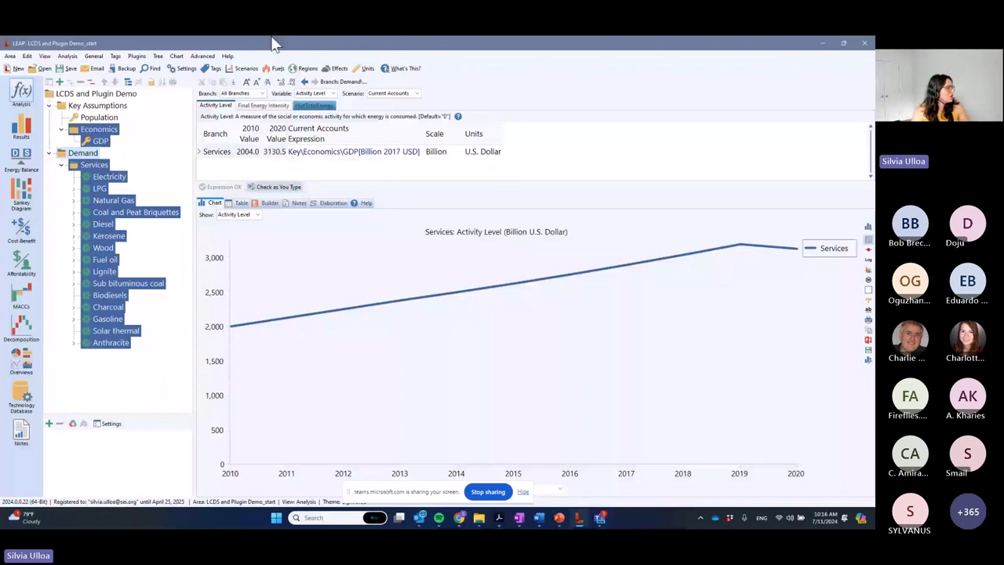
Create a data name set called Indonesian, with all names Google-translated to Indonesian
{"action": "left_click", "coordinate": [9, 57]}
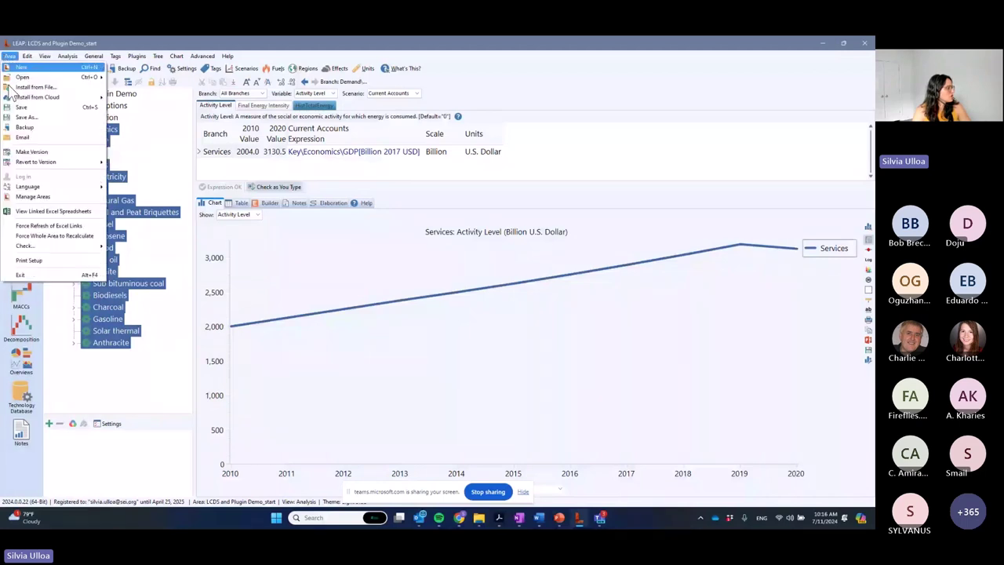
{"action": "mouse_move", "coordinate": [34, 188]}
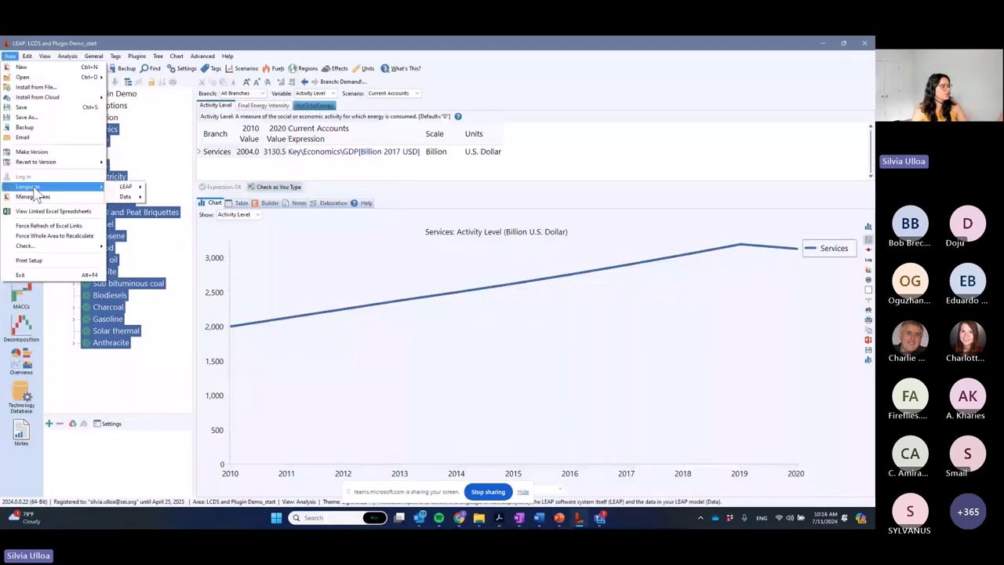
{"action": "mouse_move", "coordinate": [118, 196]}
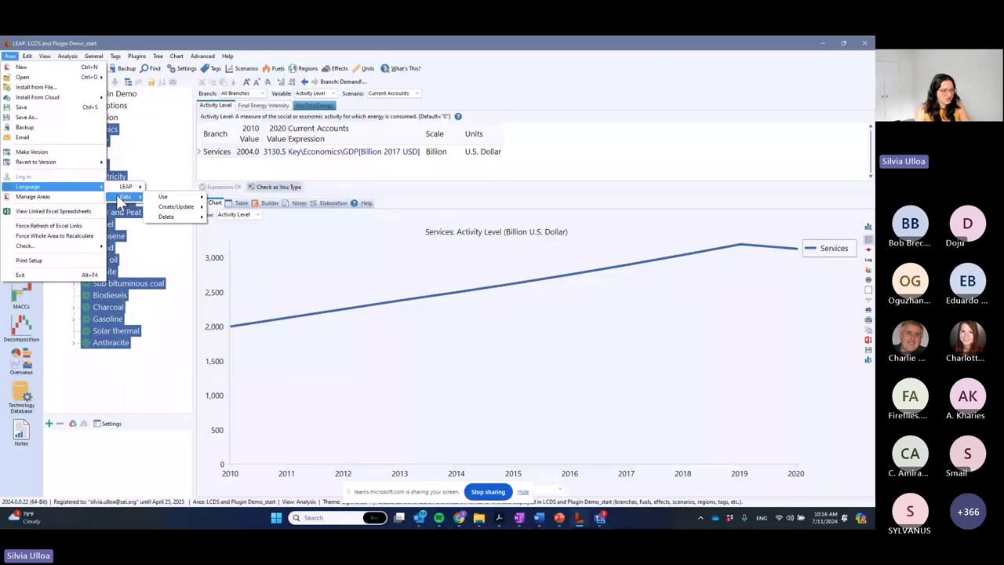
{"action": "left_click", "coordinate": [175, 206]}
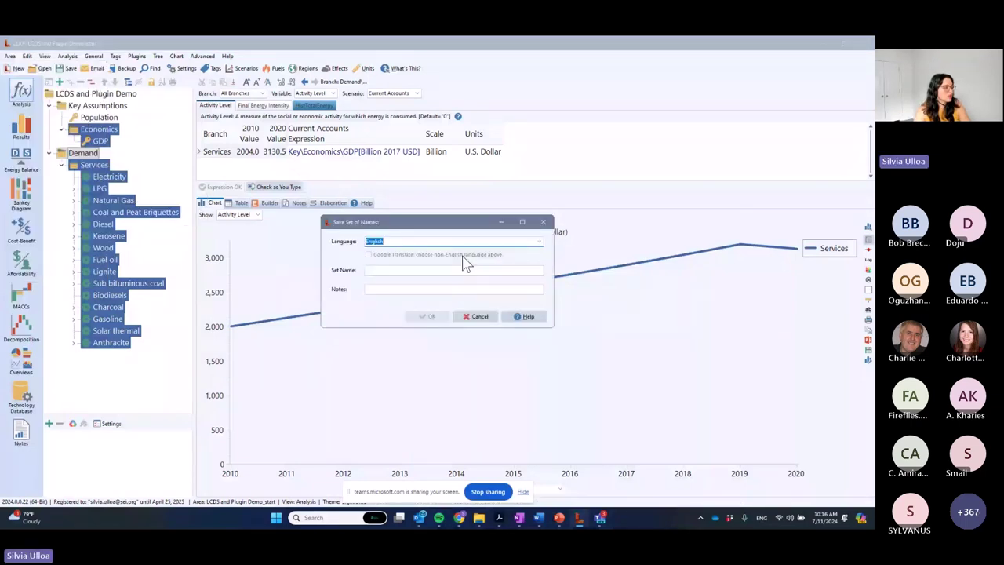
{"action": "type", "text": "Indonesian"}
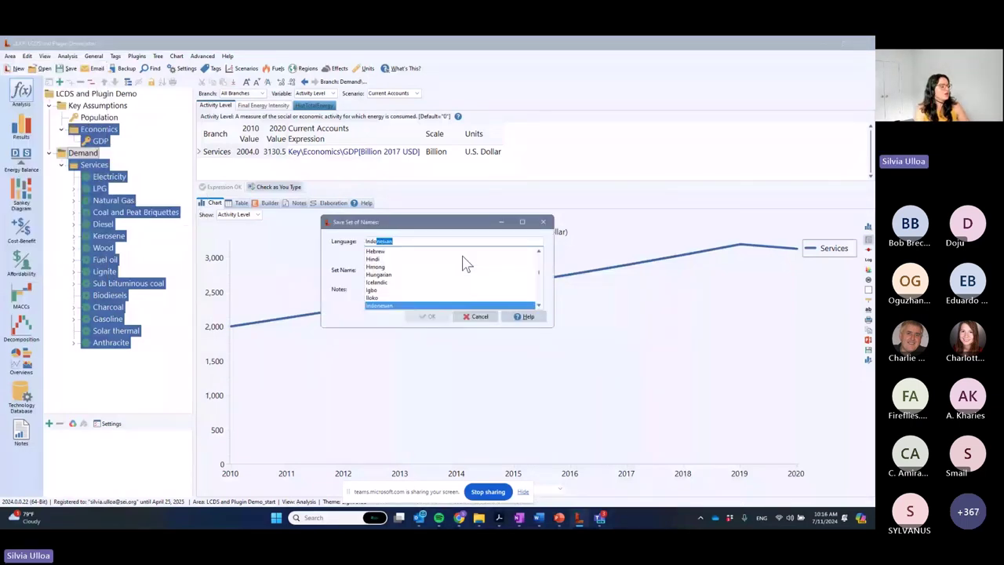
{"action": "left_click", "coordinate": [383, 305]}
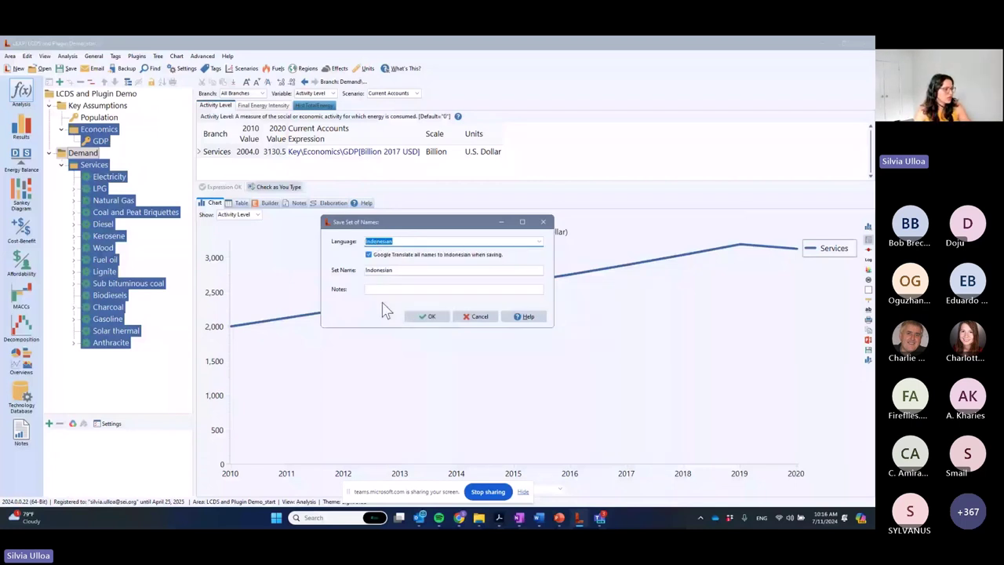
{"action": "left_click", "coordinate": [427, 316]}
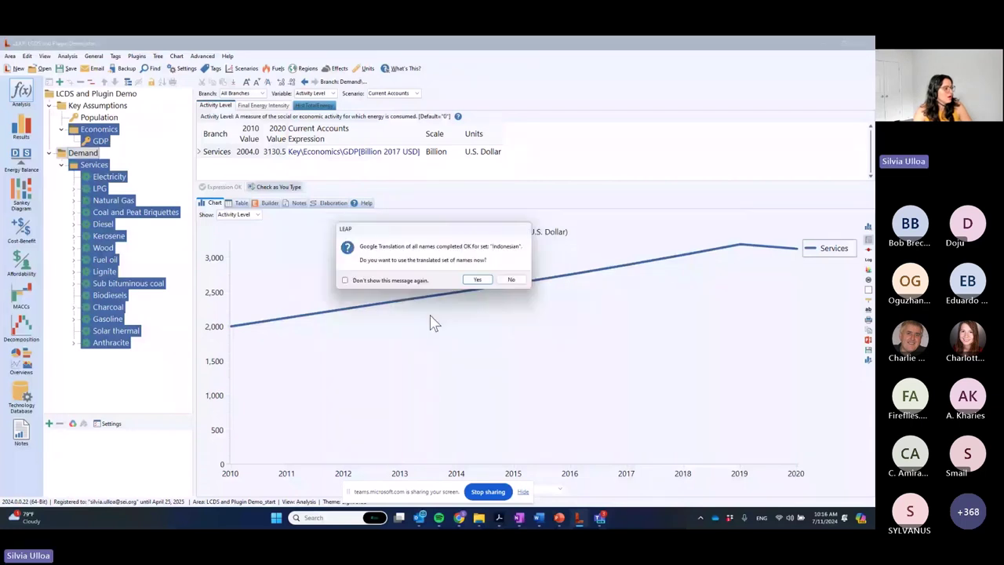
Apply the translated Indonesian name set to the data and switch the software language to Indonesian as well
{"action": "left_click", "coordinate": [478, 281]}
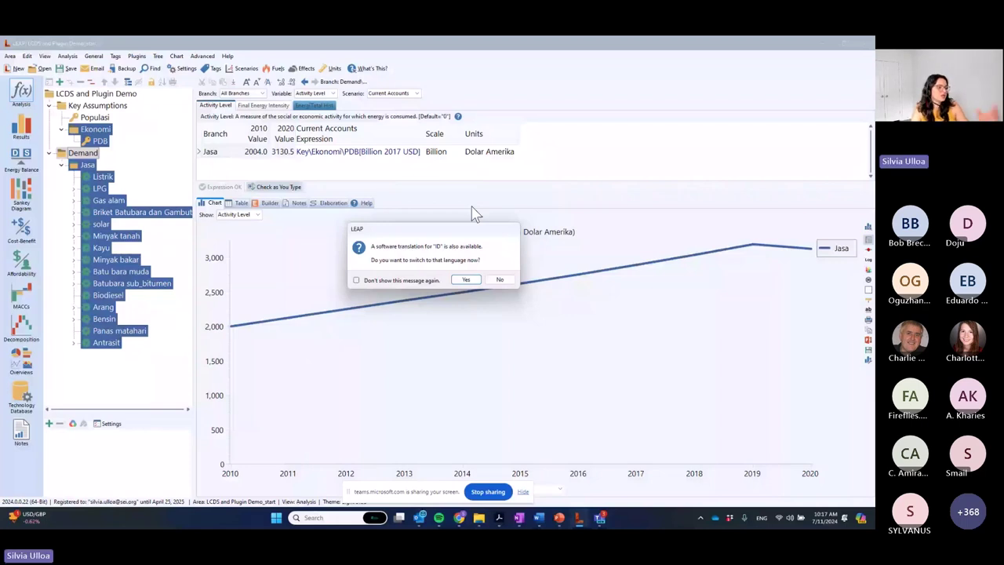
{"action": "left_click", "coordinate": [466, 279]}
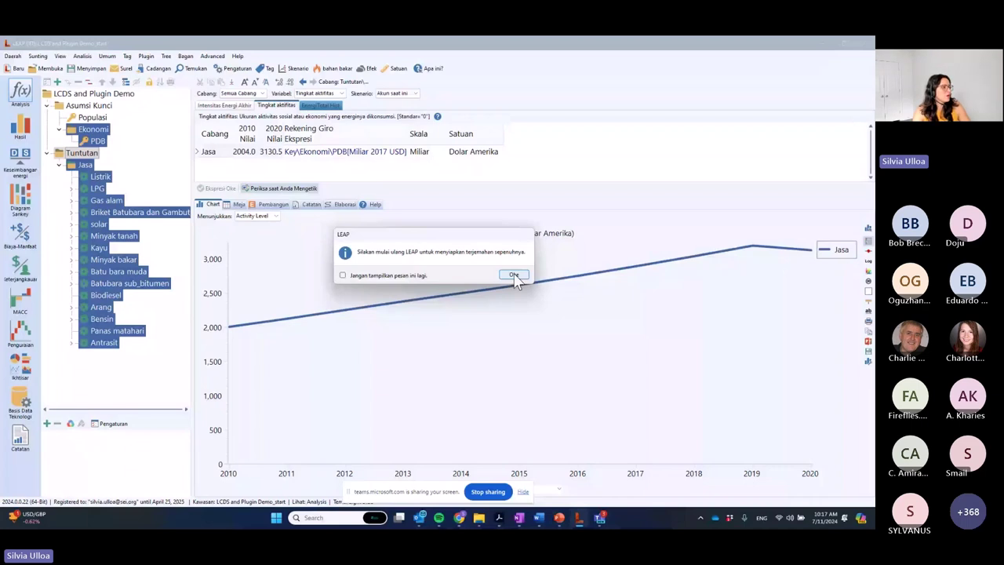
{"action": "left_click", "coordinate": [514, 275]}
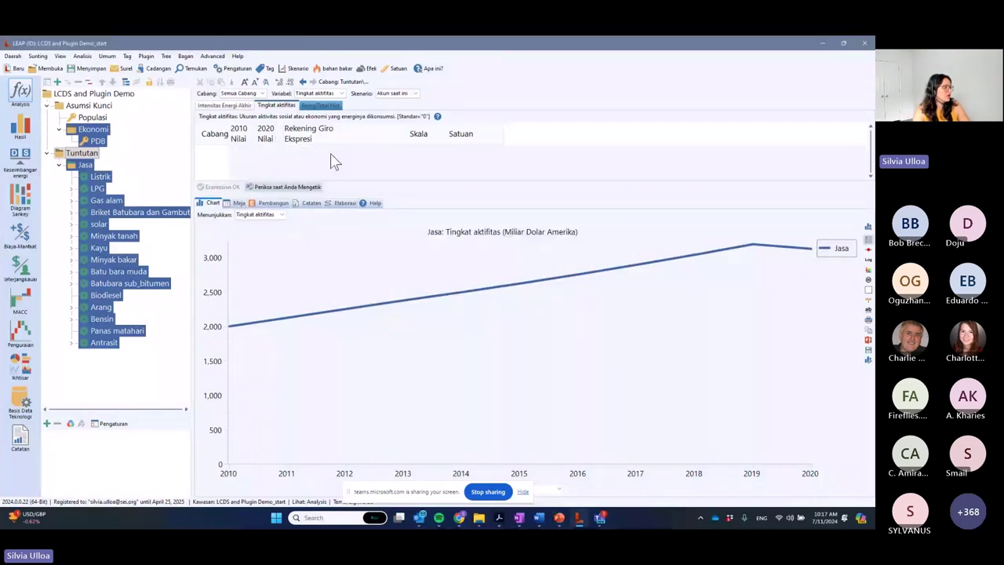